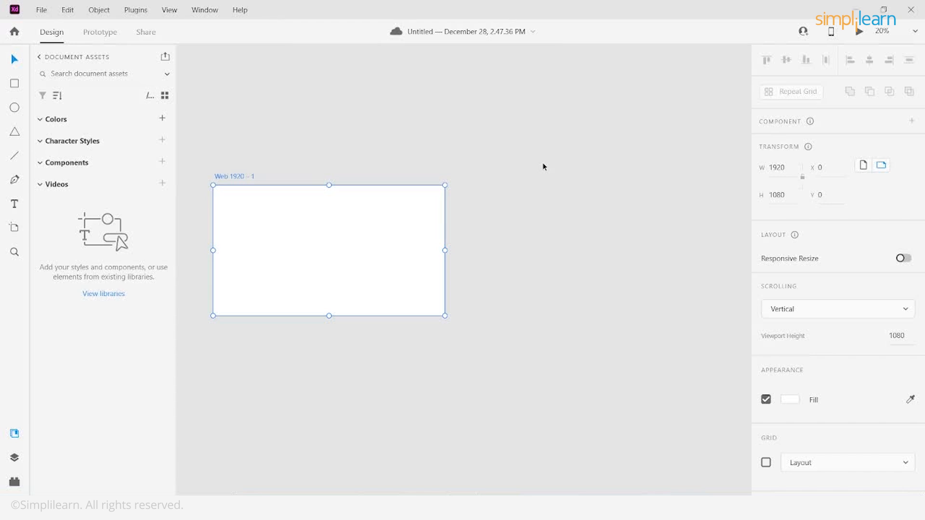
- Try a custom artboard next to the web artboard, enlarging it to about 1956 by 1393, and undo it
left_click(15, 228)
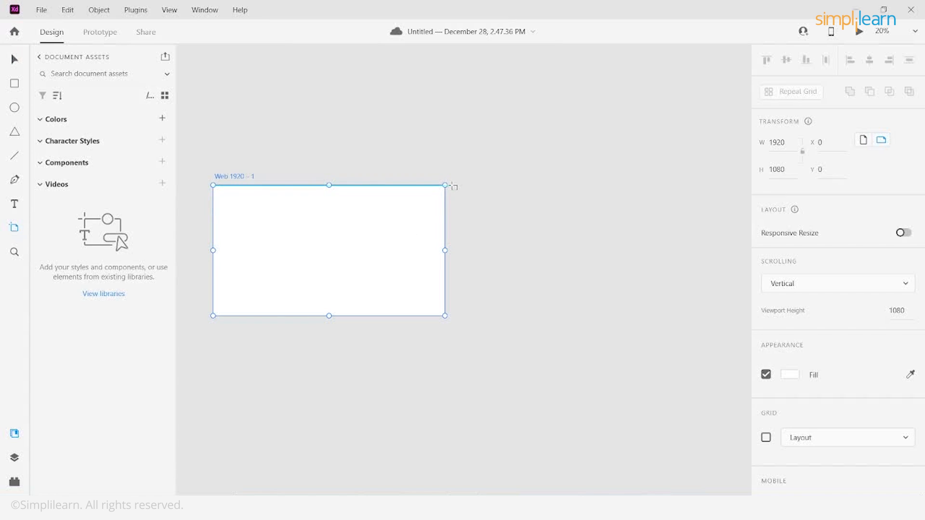
left_click_drag(453, 186, 639, 369)
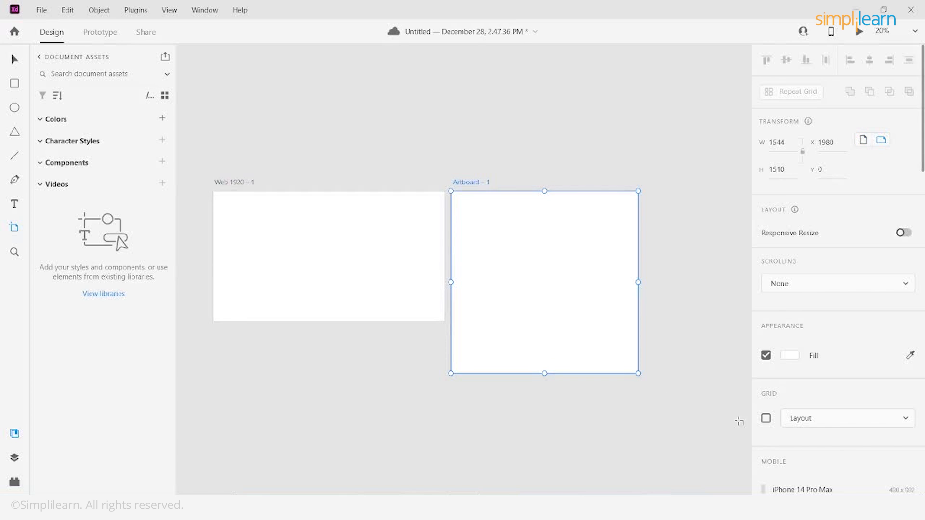
left_click_drag(638, 373, 688, 359)
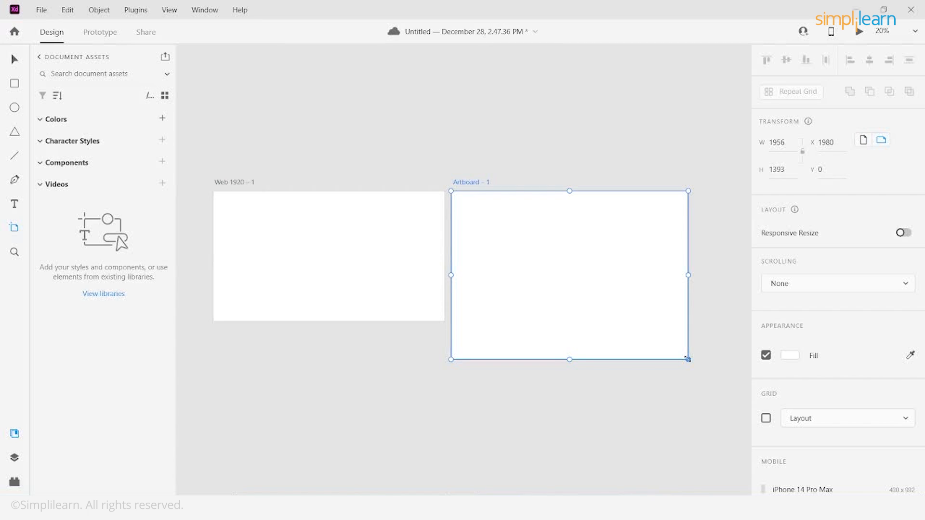
key("ctrl+z")
key("ctrl+z")
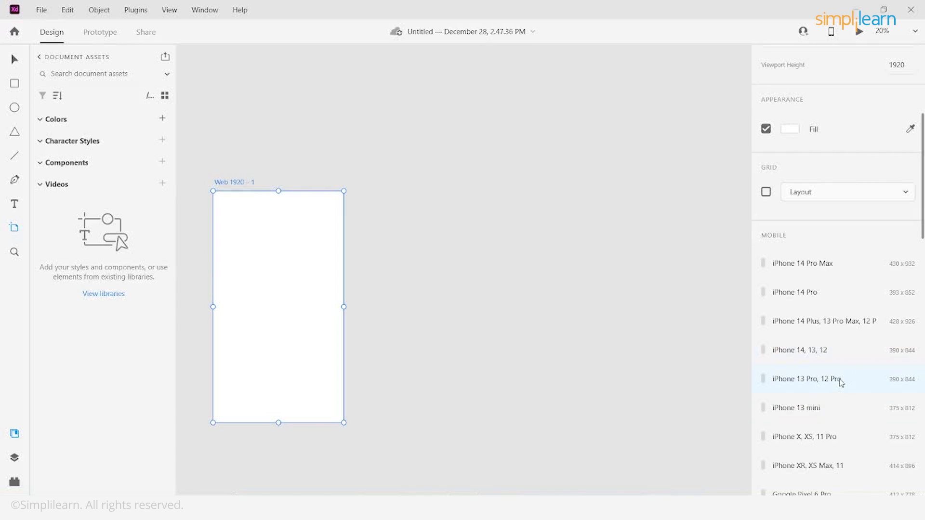
- Add two iPhone 14 Pro preset artboards beside the web artboard and make the second one much larger
scroll(828, 424, "down", 3)
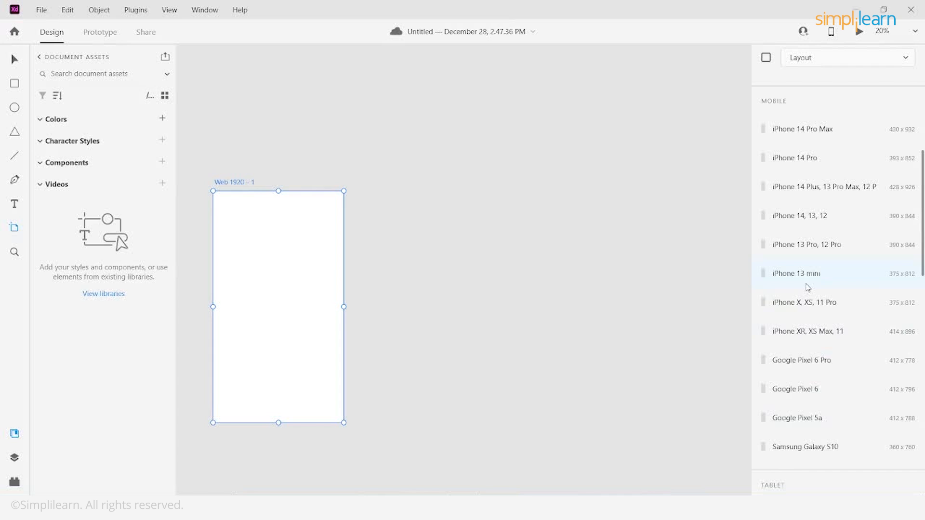
scroll(795, 345, "down", 3)
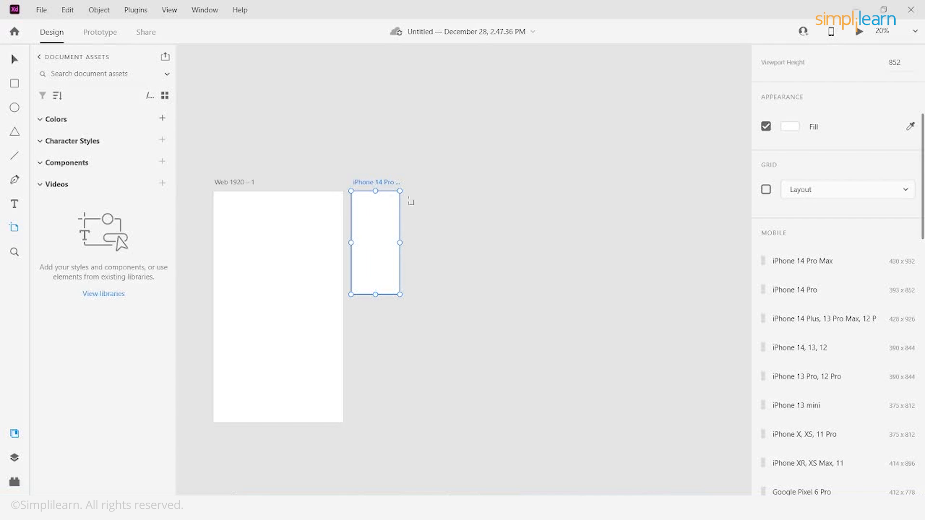
scroll(289, 146, "up", 2)
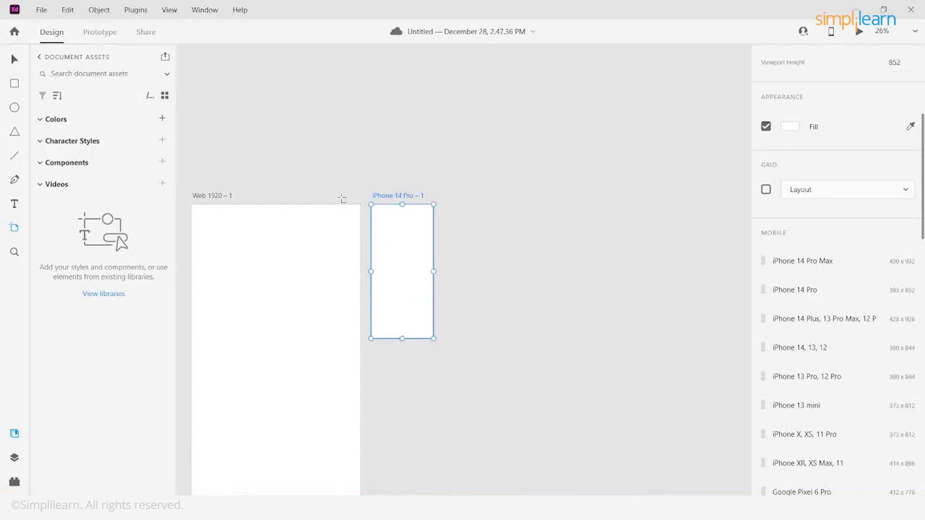
scroll(342, 199, "left", 1)
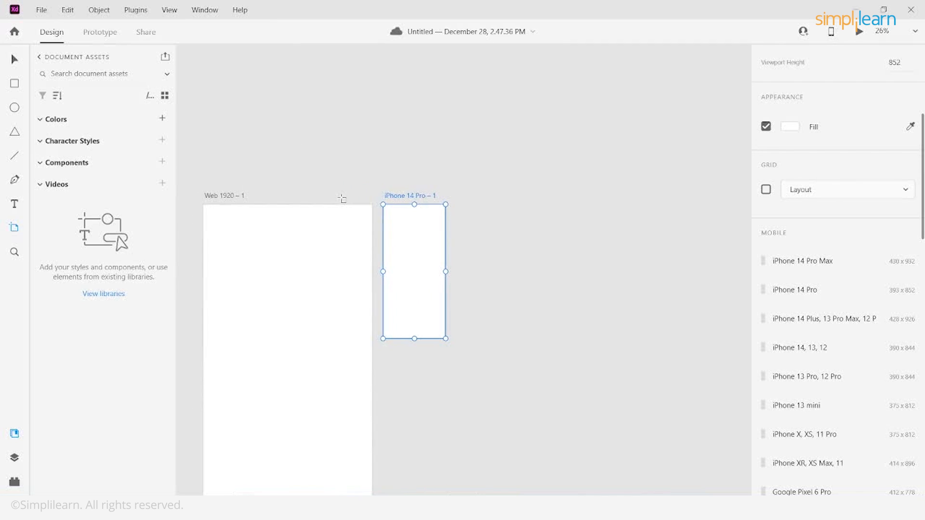
left_click(766, 296)
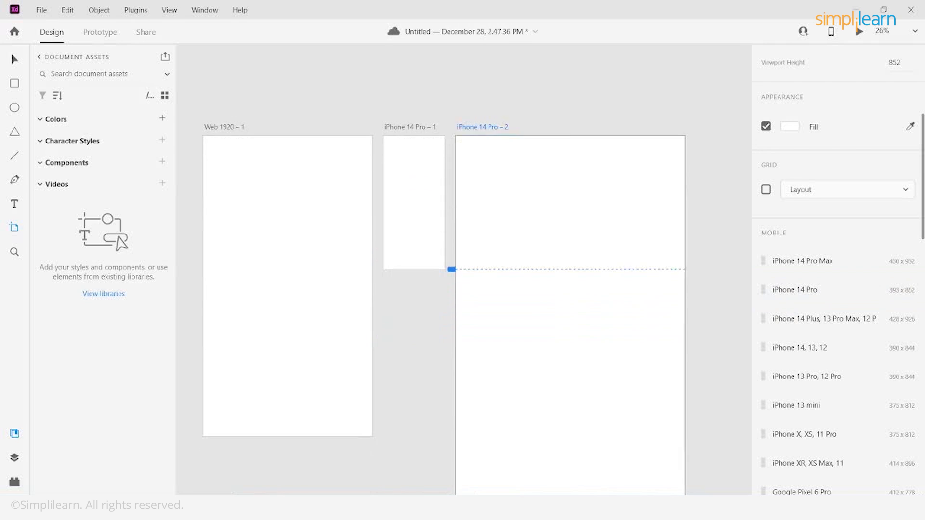
scroll(520, 180, "up", 1)
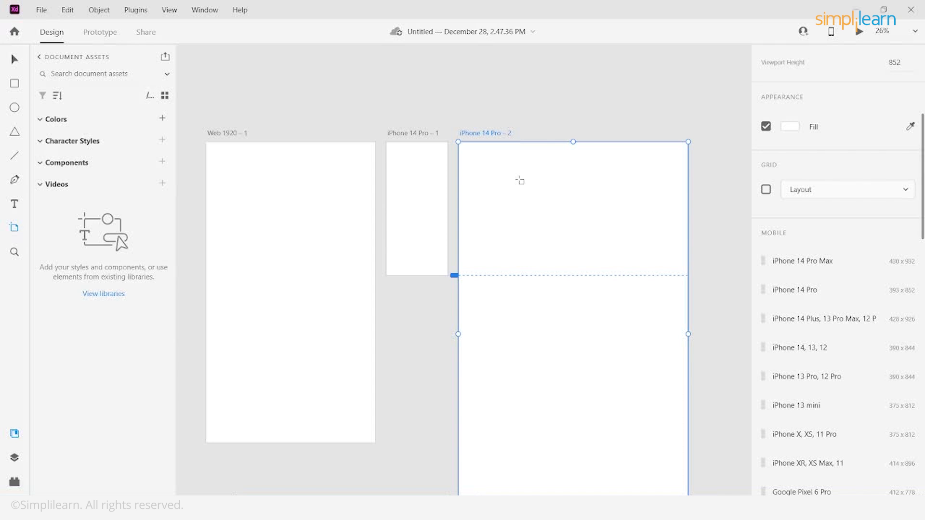
- Draw a custom landscape artboard above the second iPhone 14 Pro artboard, adjusting its position and widening it
mouse_move(470, 171)
left_mouse_down()
mouse_move(502, 124)
mouse_move(606, 90)
mouse_move(607, 99)
mouse_move(606, 73)
mouse_move(652, 68)
left_mouse_up()
left_click_drag(523, 64, 542, 105)
left_click_drag(528, 106, 489, 203)
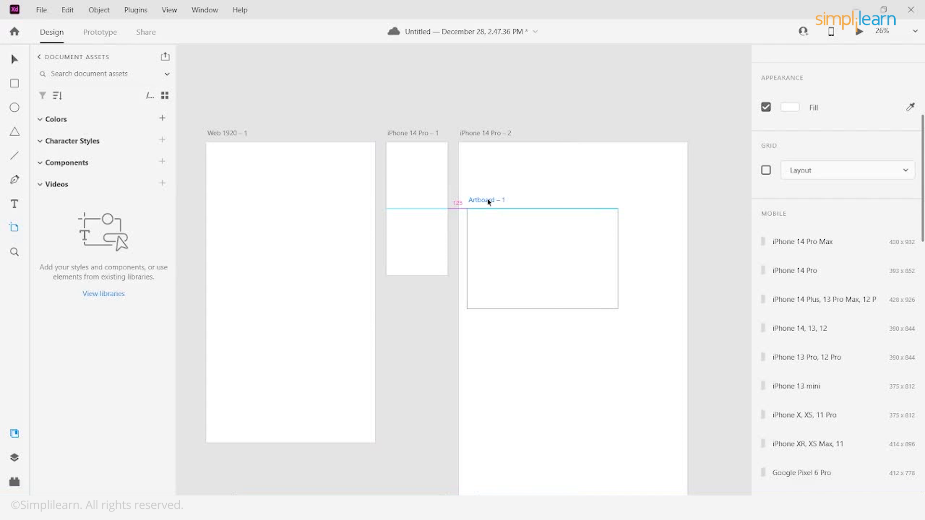
left_click_drag(489, 202, 520, 77)
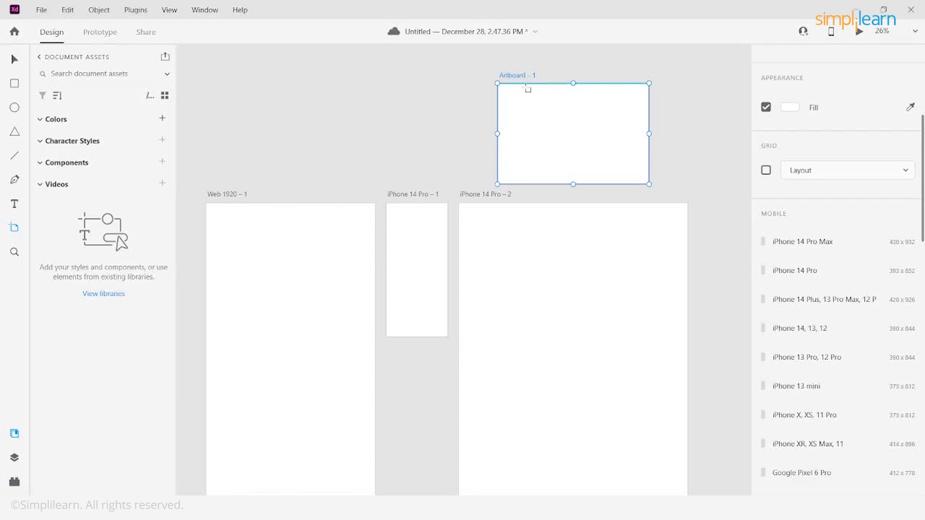
left_click_drag(498, 84, 472, 84)
scroll(500, 272, "up", 2)
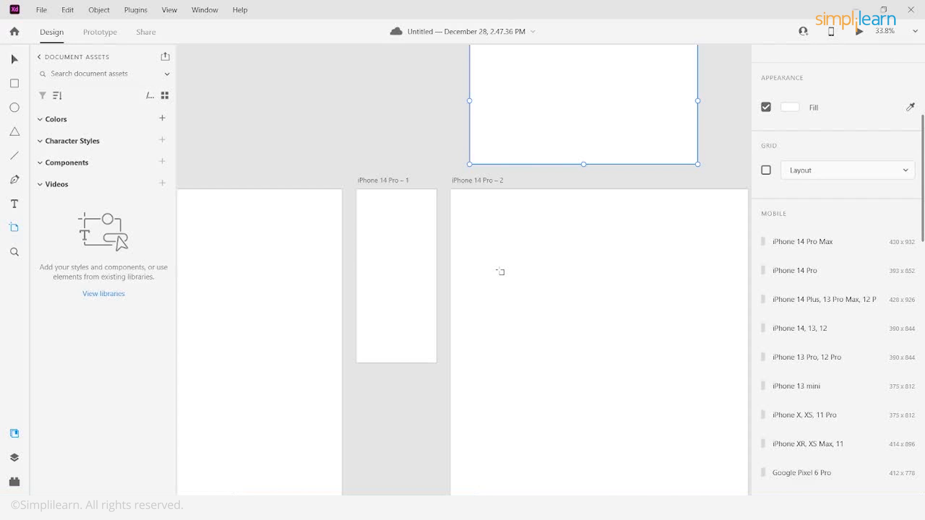
- Switch the document from the design workspace to the prototype workspace
scroll(500, 271, "down", 2)
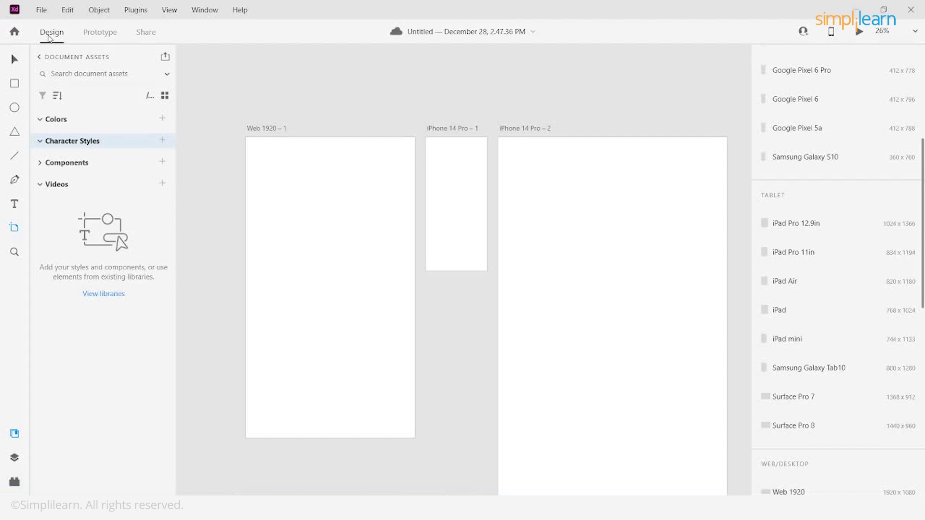
left_click(107, 33)
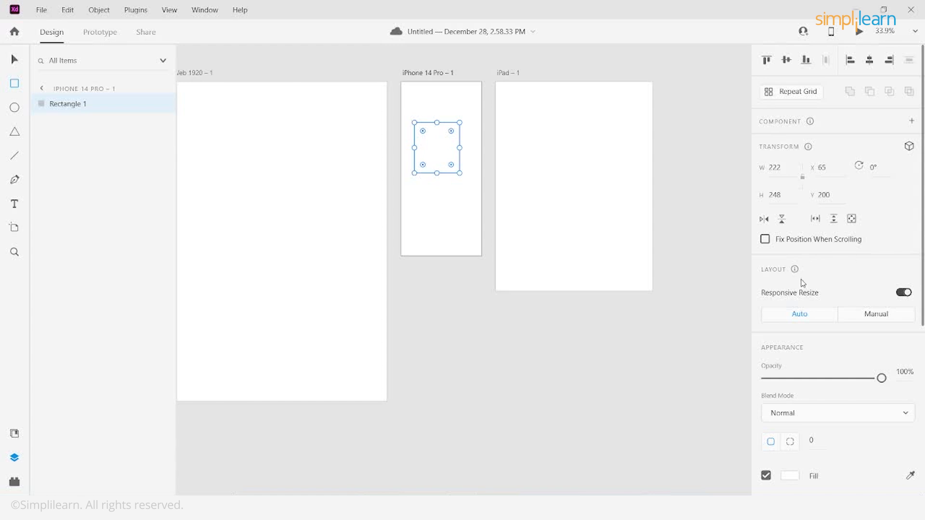
- Draw a closed angular path with the Pen tool on the Web 1920 – 1 artboard and fill it with #DD2222
scroll(803, 278, "down", 5)
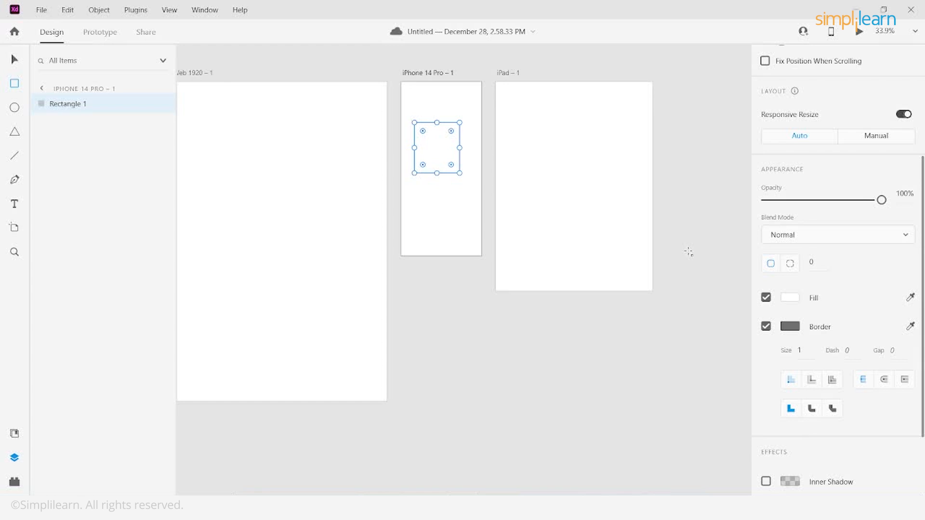
left_click(15, 181)
left_click(208, 209)
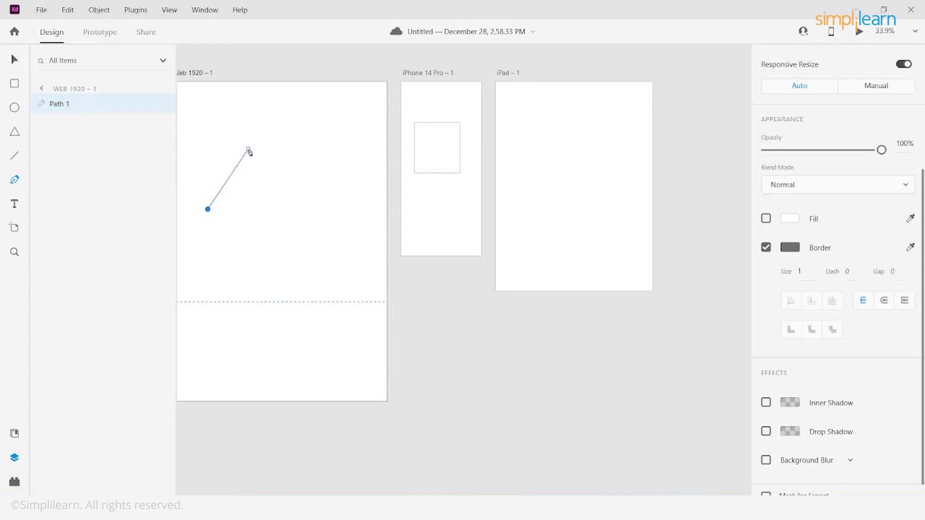
left_click(320, 158)
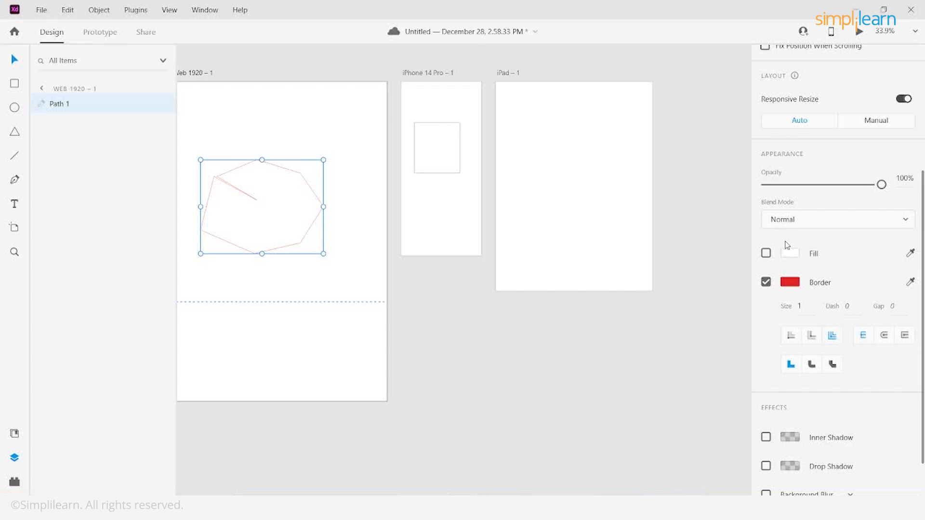
left_click(793, 256)
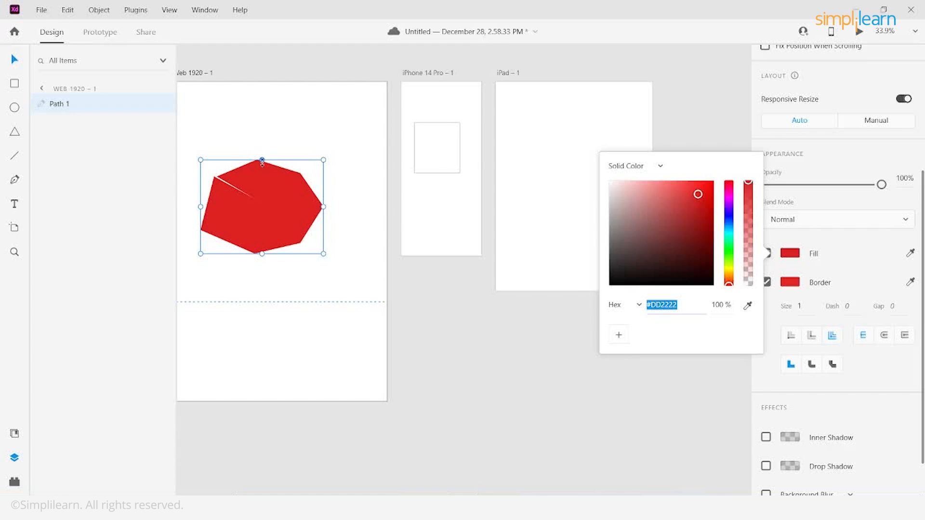
- Reposition the red path and reshape its upper edge by moving individual anchor points
mouse_move(262, 161)
left_mouse_down()
mouse_move(294, 138)
mouse_move(273, 172)
left_mouse_up()
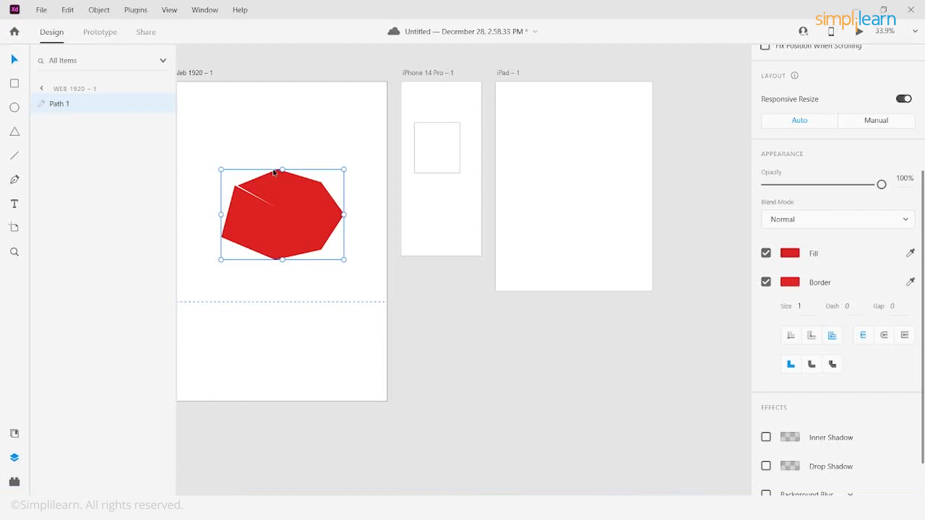
double_click(296, 173)
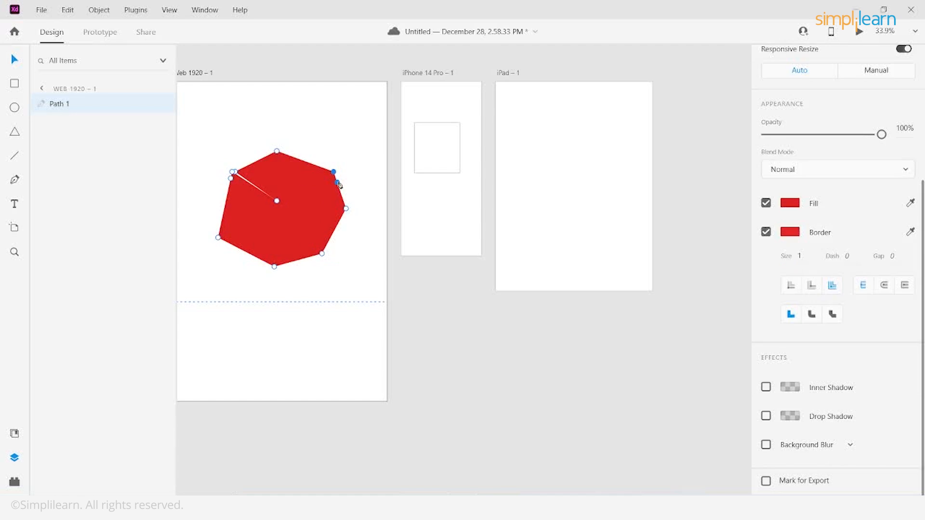
mouse_move(332, 173)
left_mouse_down()
mouse_move(353, 153)
mouse_move(328, 188)
left_mouse_up()
mouse_move(276, 151)
left_mouse_down()
mouse_move(274, 135)
mouse_move(276, 167)
left_mouse_up()
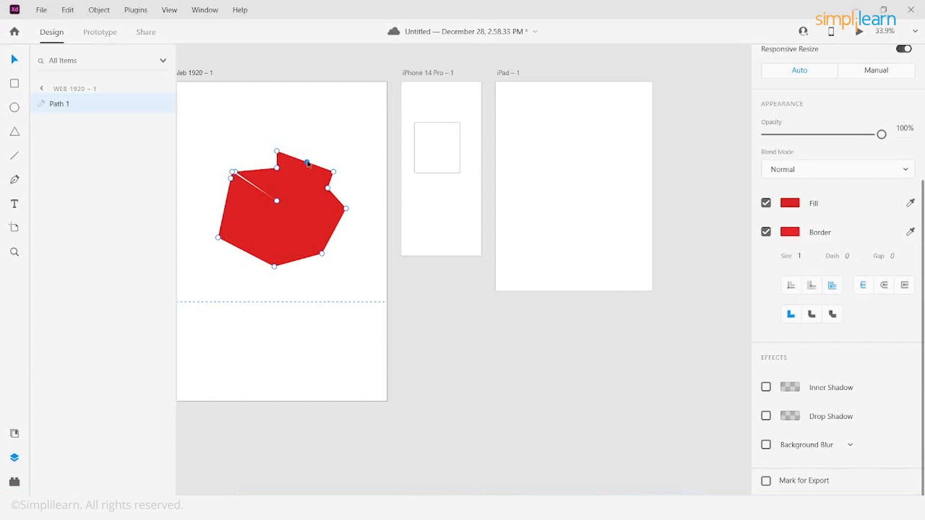
- Remove the red path's anchor points one after another, starting from the one on its right side
left_click(339, 201)
key("Delete")
key("Delete")
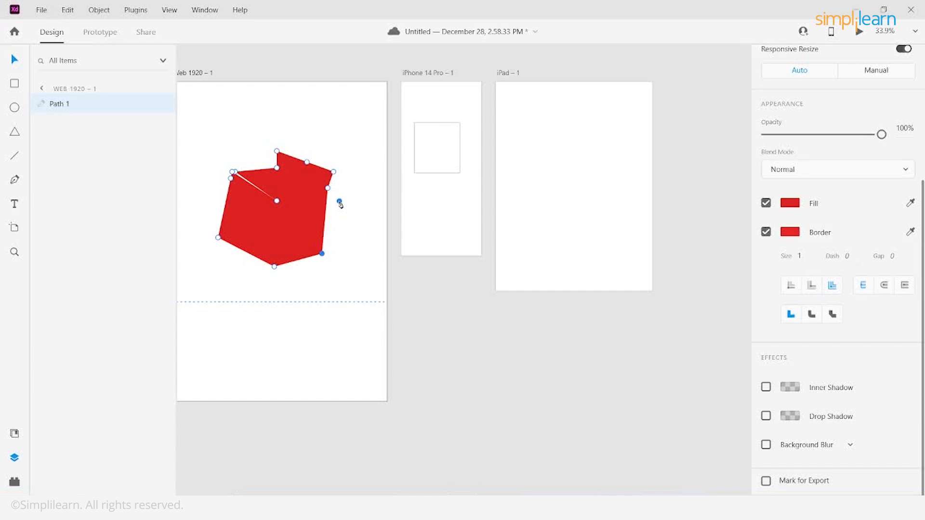
key("Delete")
key("Delete")
key("Delete")
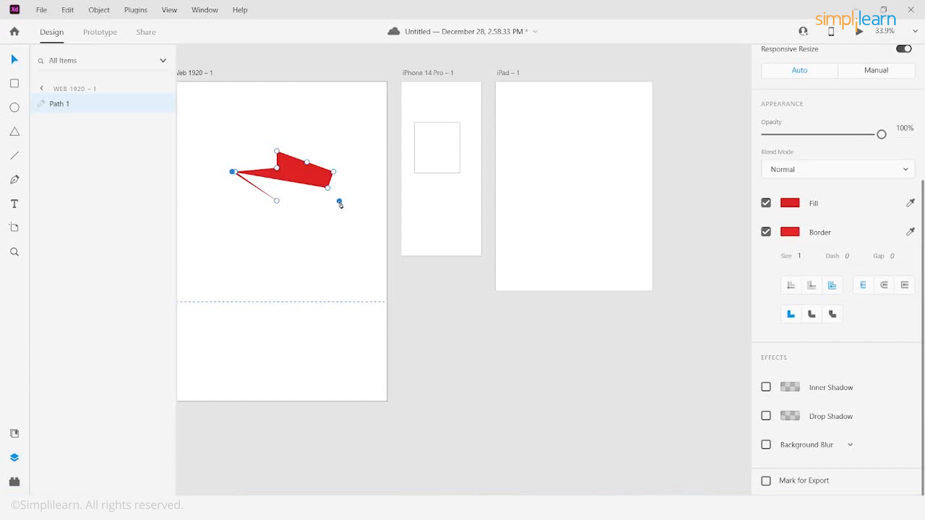
key("Delete")
key("Delete")
key("Delete")
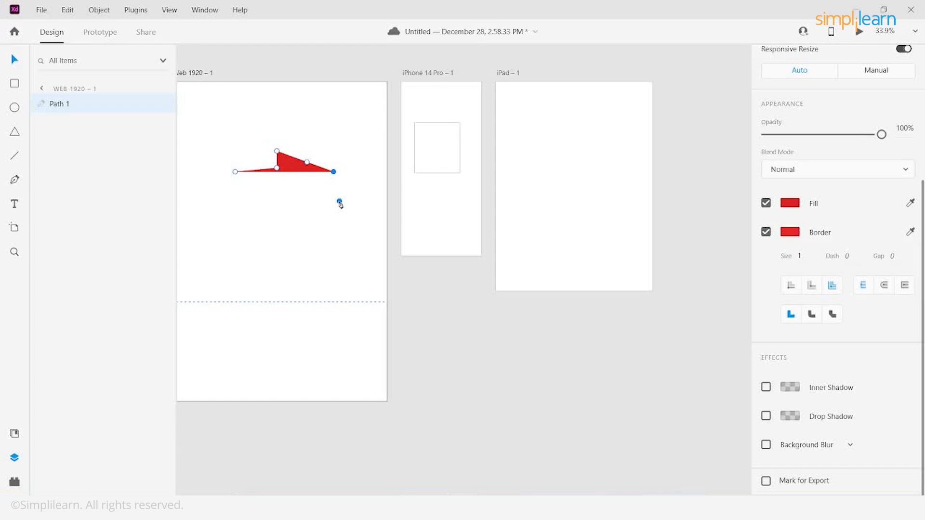
- Draw a curved path about 658 by 513 with the Pen tool on the Web 1920 – 1 artboard
left_click(206, 203)
left_click(319, 147)
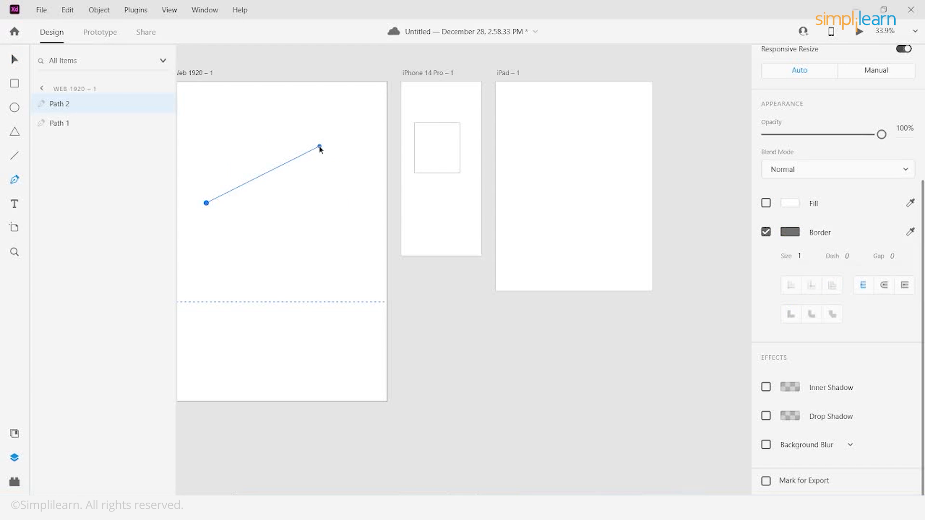
left_click_drag(320, 147, 325, 173)
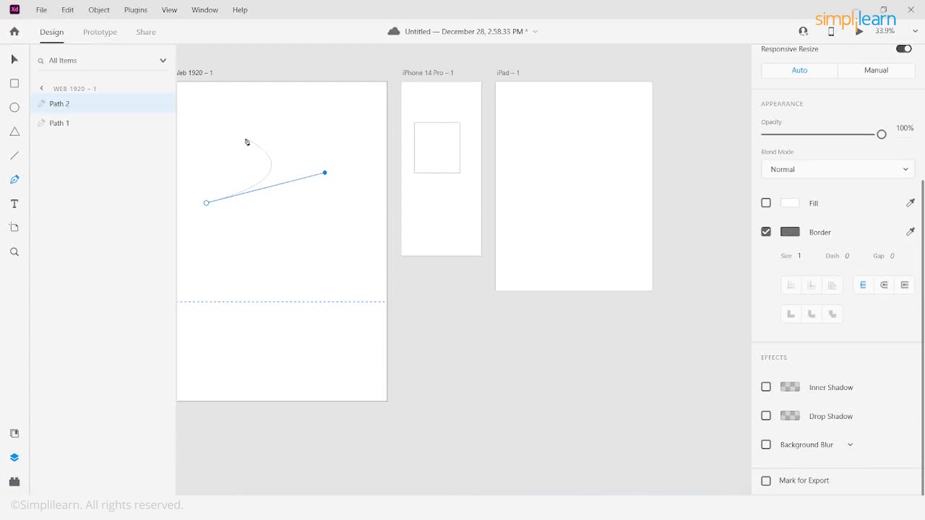
left_click_drag(246, 139, 413, 260)
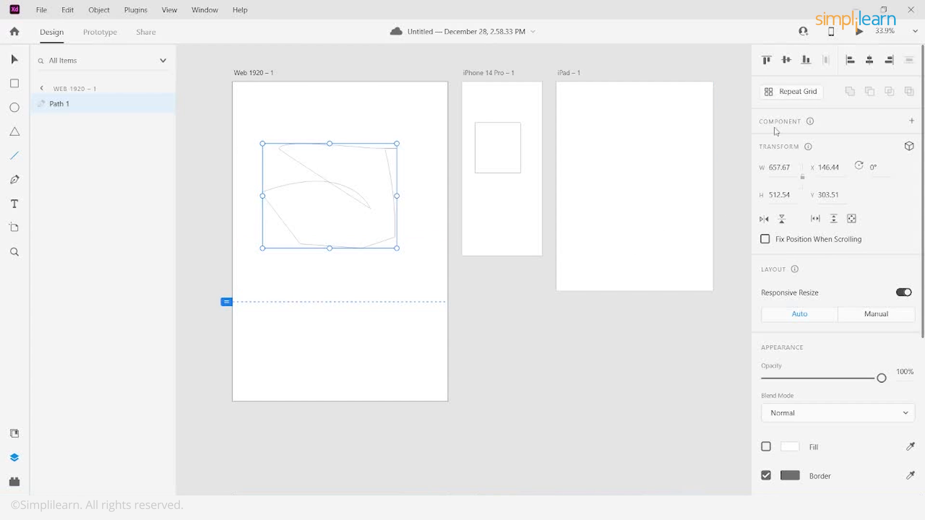
- Fill the curved path on the web artboard with a solid purple color
scroll(818, 343, "down", 3)
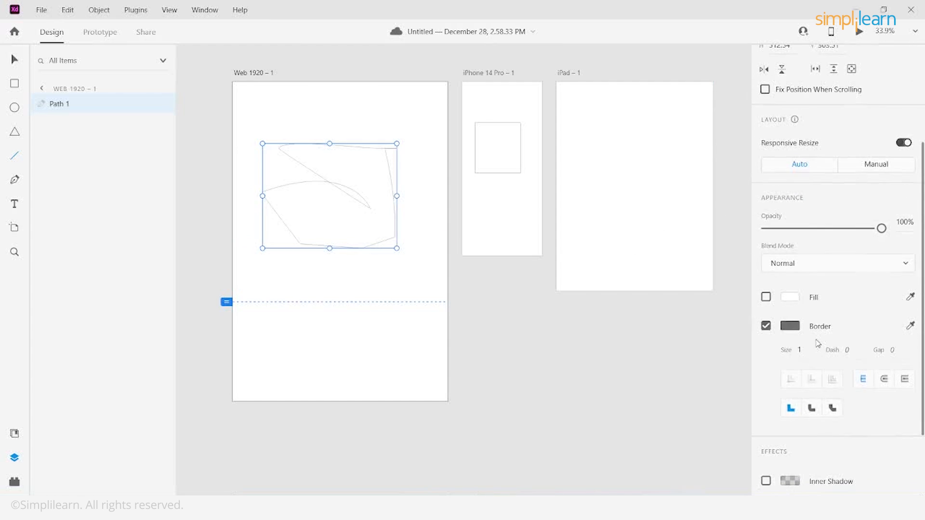
left_click(794, 301)
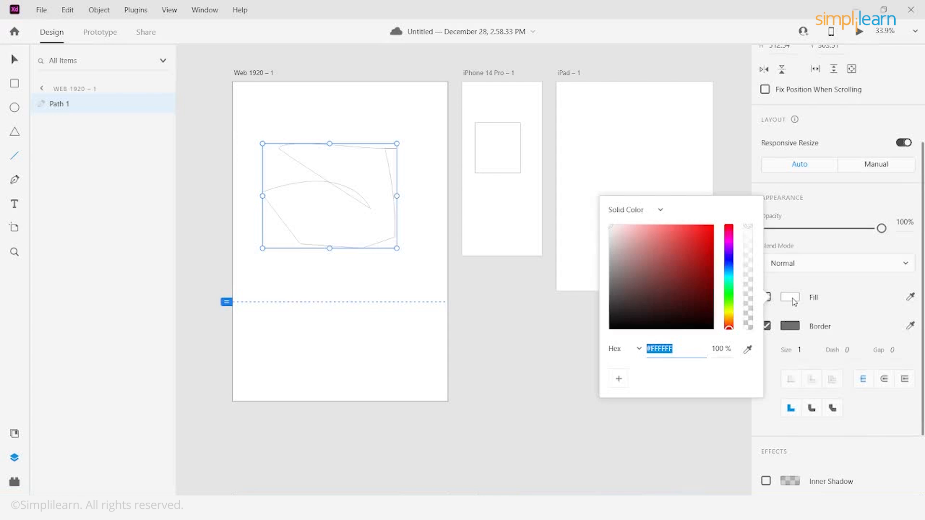
left_click(730, 253)
left_click(682, 243)
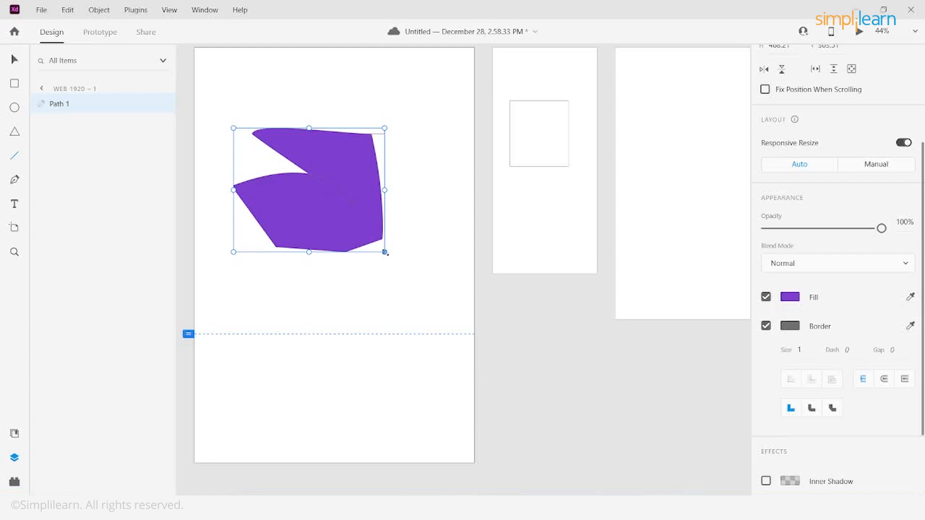
- Resize the purple path to about 376 by 408 and save the document
mouse_move(385, 252)
left_mouse_down()
mouse_move(351, 214)
mouse_move(397, 261)
mouse_move(380, 248)
left_mouse_up()
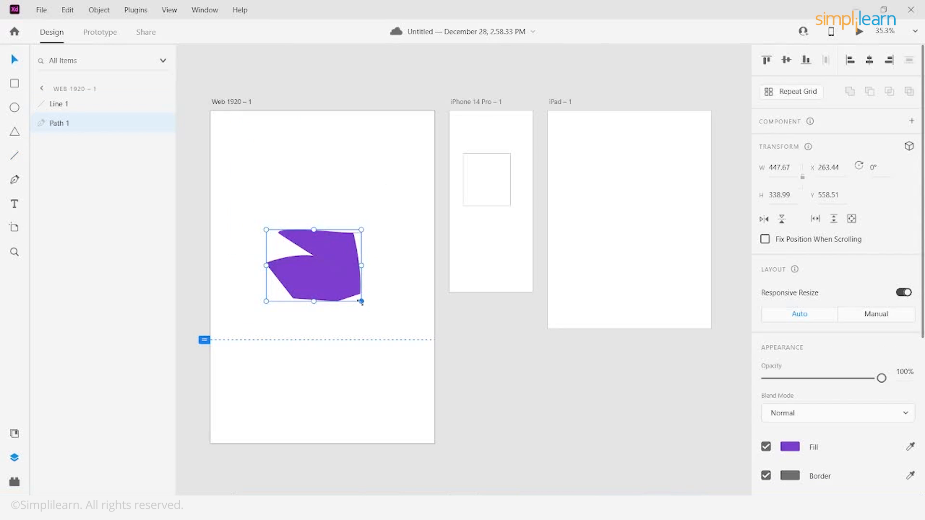
left_click_drag(361, 301, 347, 317)
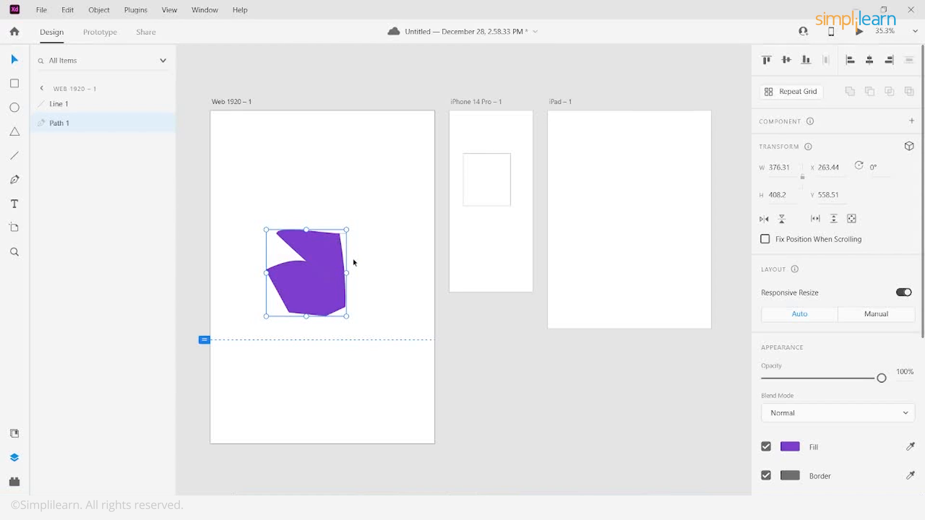
key("ctrl+s")
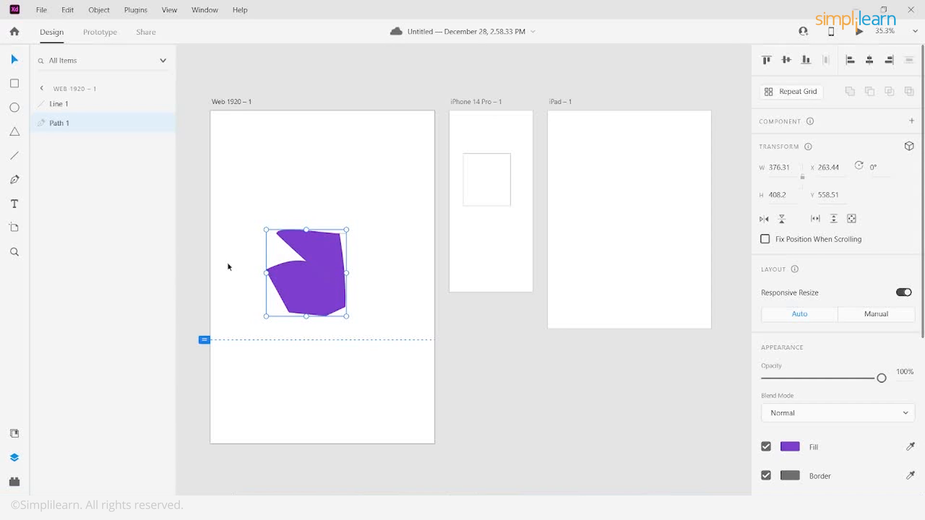
- Show the document assets for colors, character styles, components and videos
left_click(14, 431)
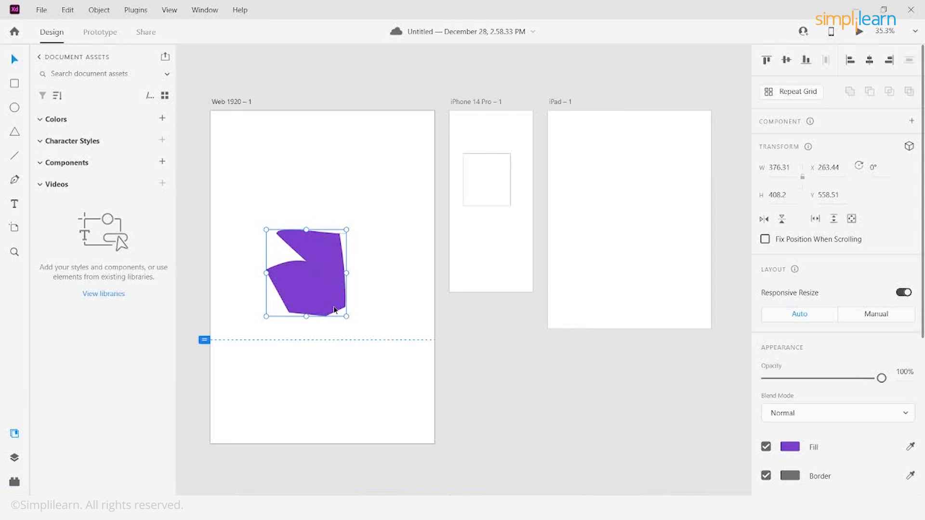
- Save the purple path's fill and border colors as document assets and make the path a component named Block
left_click(162, 119)
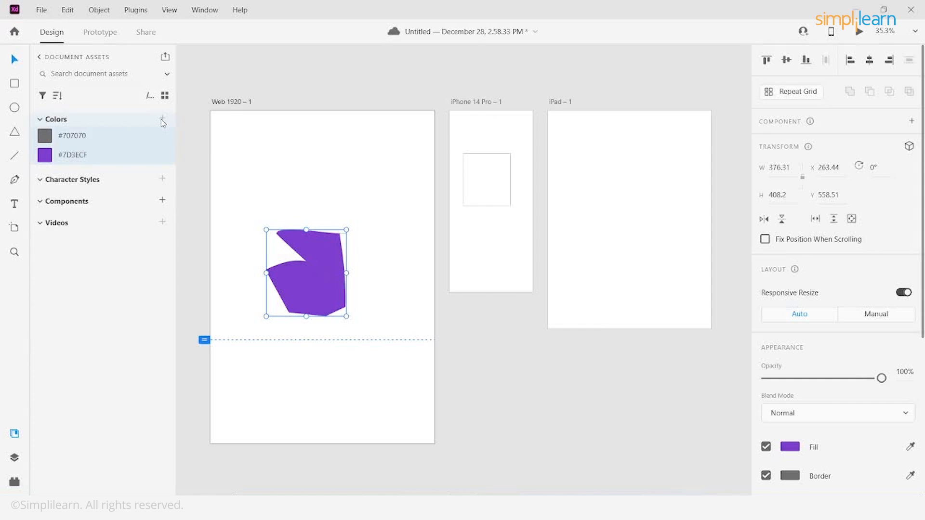
scroll(831, 426, "down", 2)
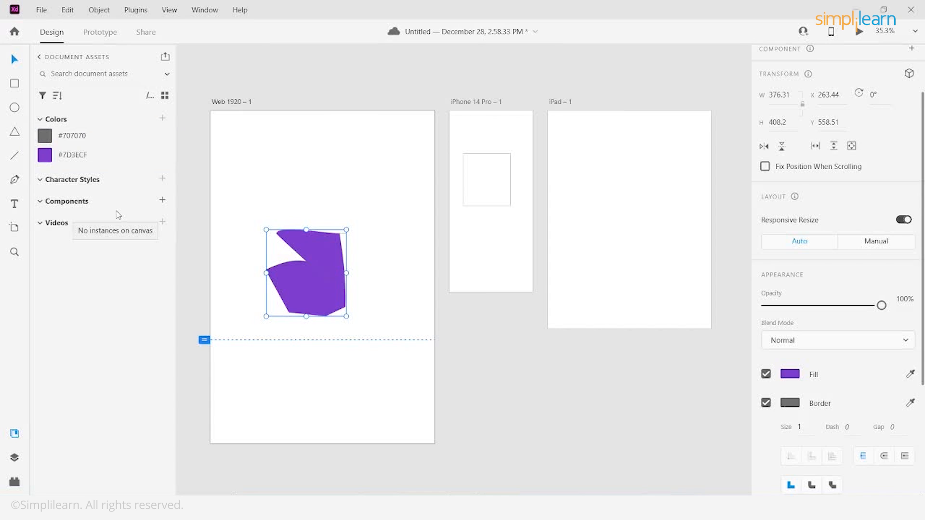
left_click(163, 201)
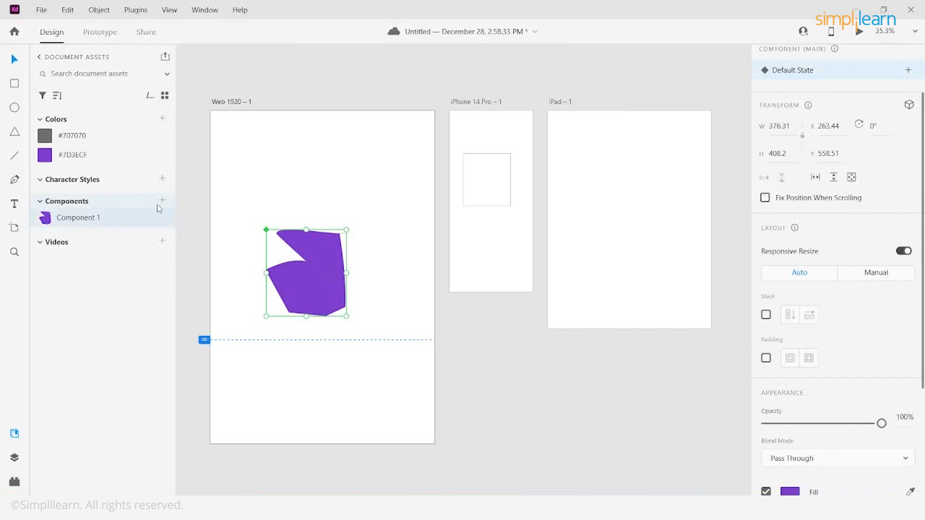
double_click(97, 217)
type("Bloc")
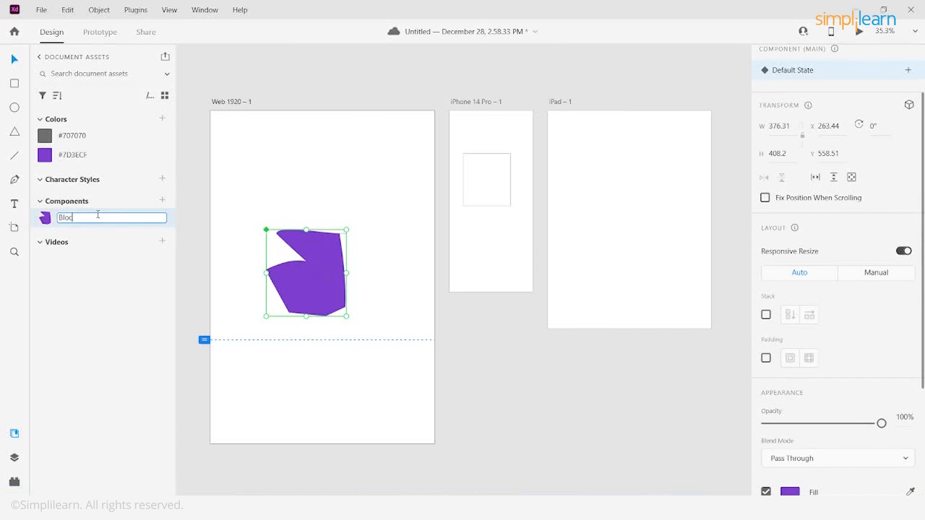
type("k")
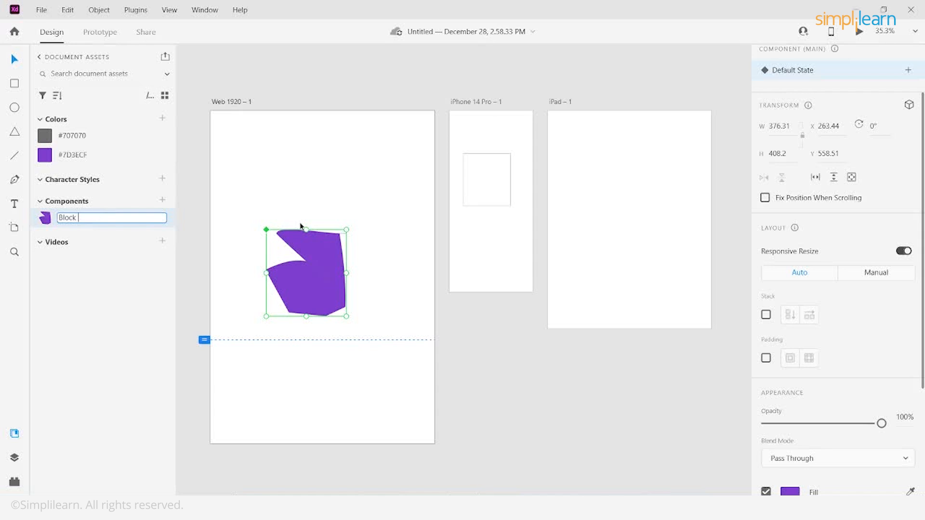
- Reduce the Block component's height to about 393 and place two more instances on the web artboard, beside and below the main one
left_click_drag(307, 230, 307, 234)
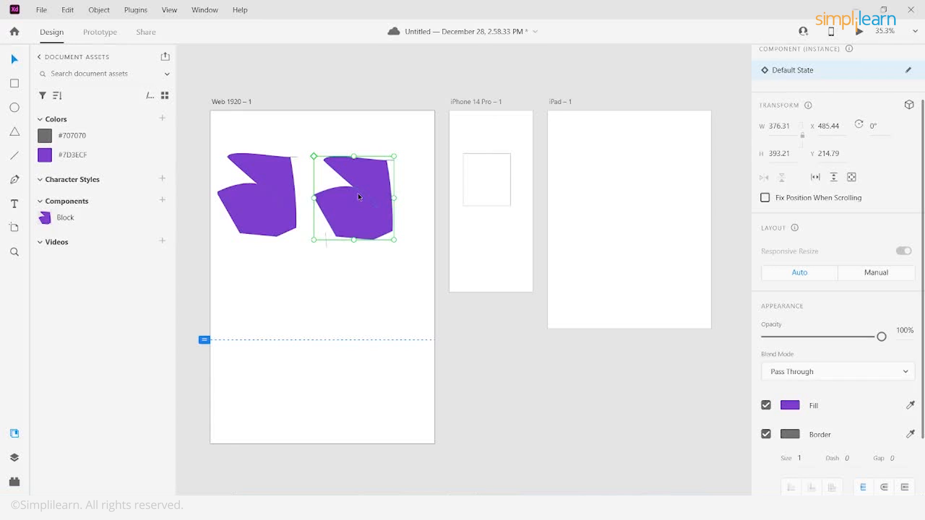
left_click_drag(60, 218, 291, 297)
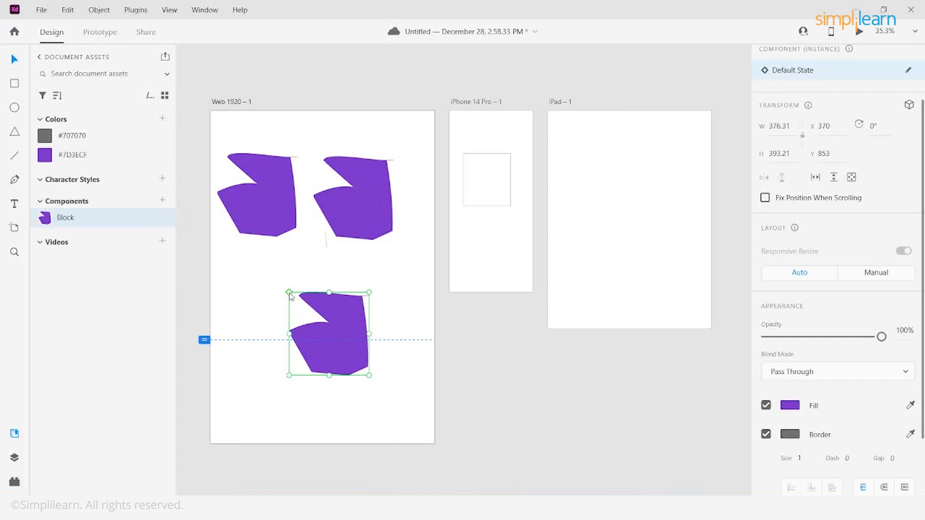
left_click_drag(326, 321, 263, 301)
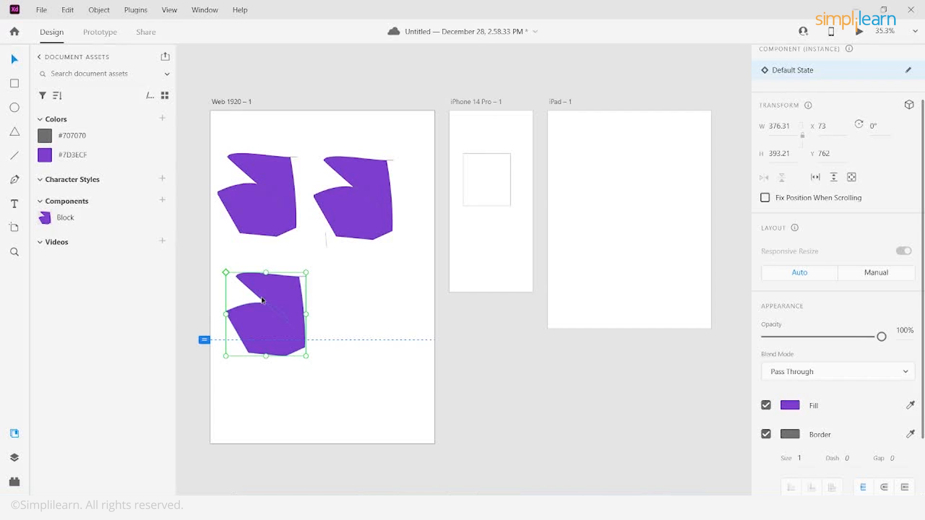
- Recolor the Block instance beside the main component with the blue fill #3E82CF and dismiss the productivity tip
left_click(345, 214)
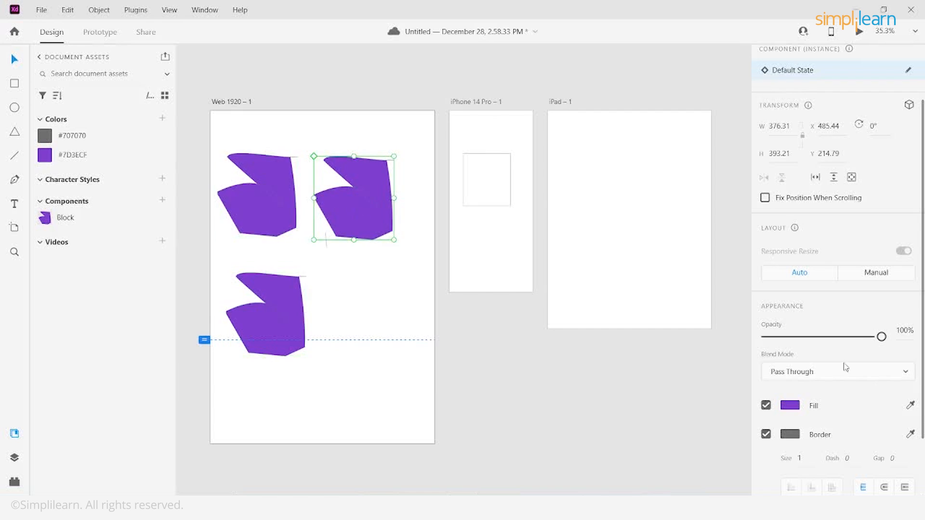
left_click(790, 405)
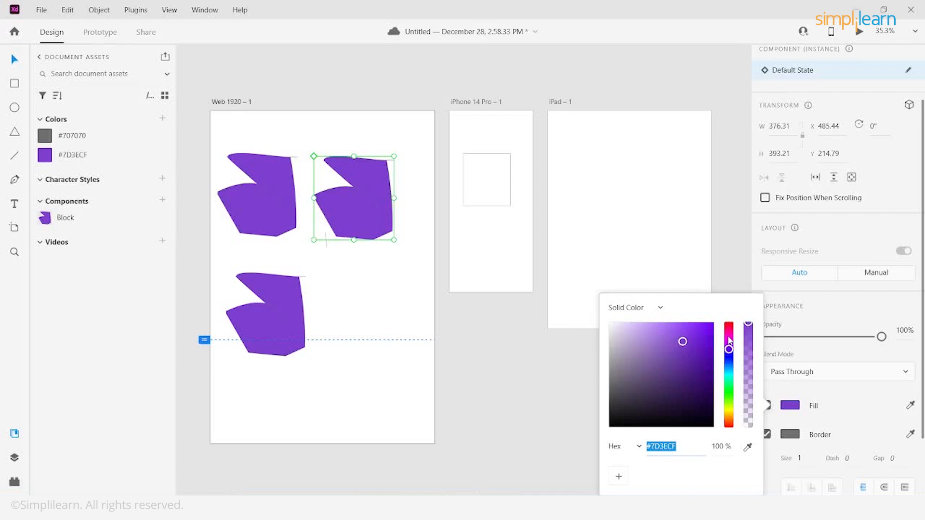
left_click_drag(729, 341, 729, 366)
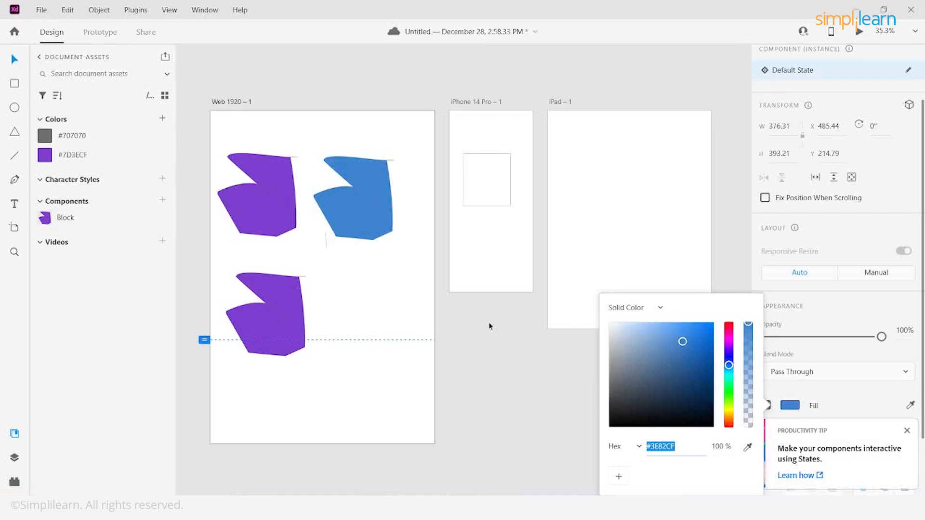
left_click(372, 317)
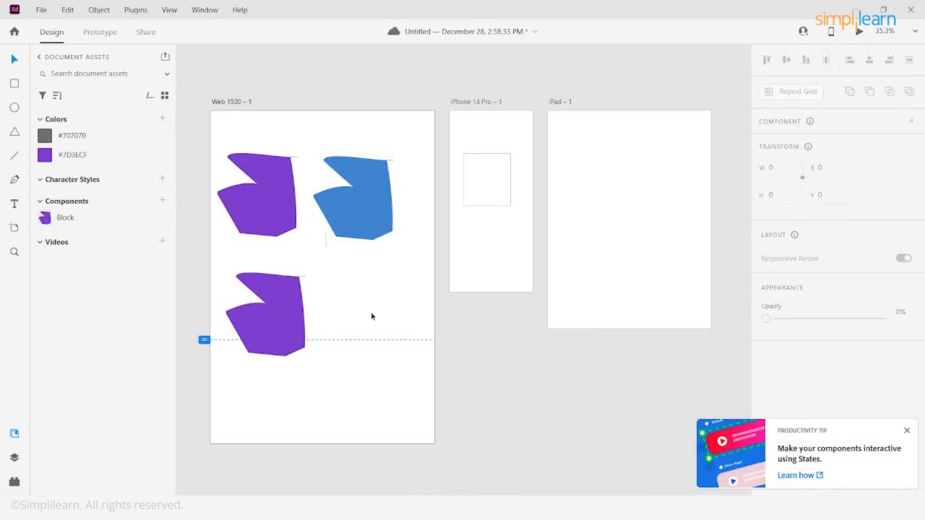
left_click(299, 331)
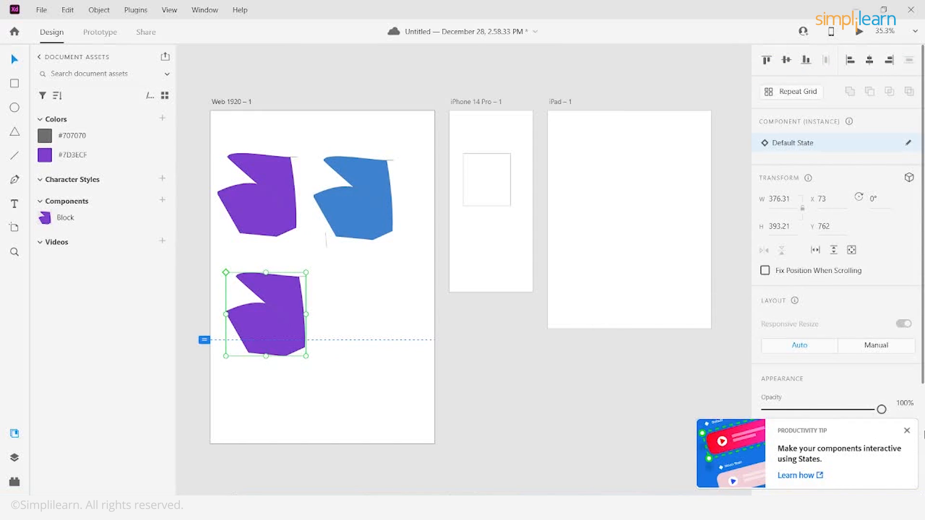
left_click(908, 432)
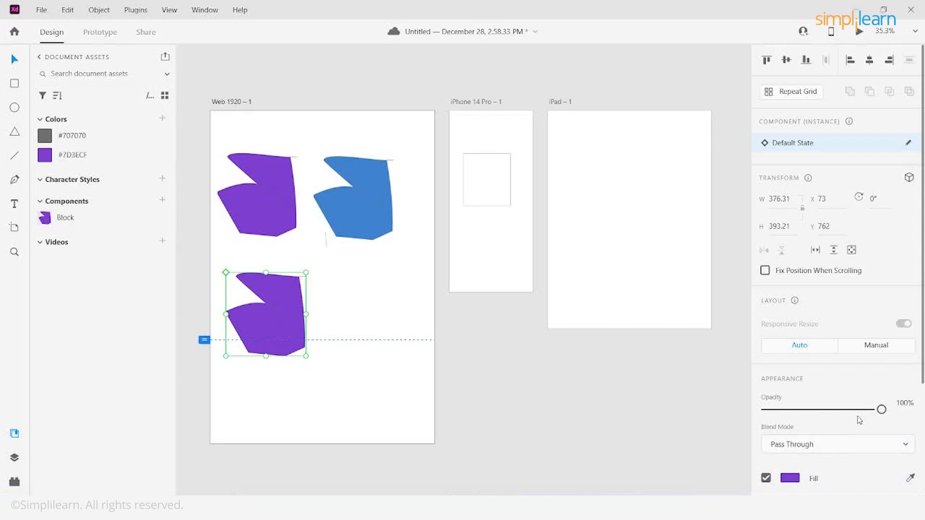
- Resize the main Block component to about 279 by 165 and delete both purple shapes from the web artboard
left_click(337, 287)
left_click(270, 202)
left_click_drag(298, 153, 295, 163)
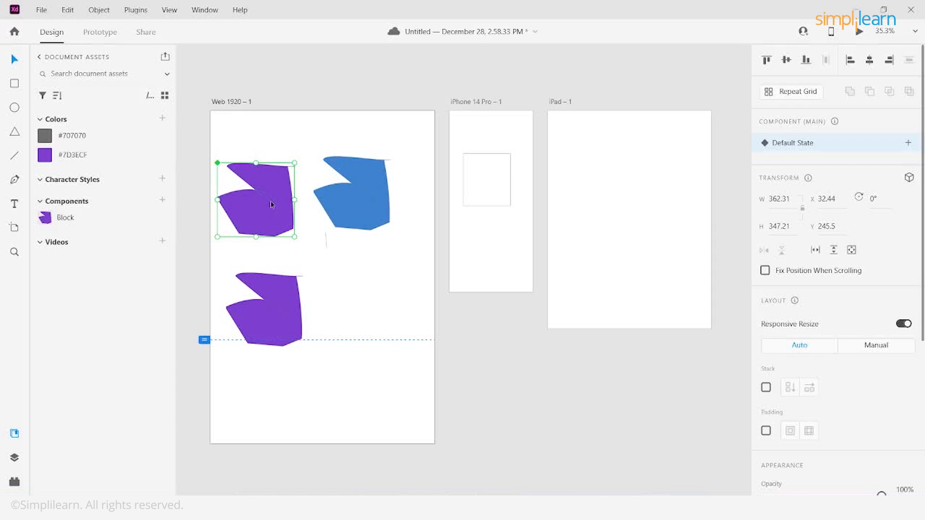
mouse_move(295, 163)
left_mouse_down()
mouse_move(270, 192)
mouse_move(306, 174)
mouse_move(286, 184)
mouse_move(310, 144)
mouse_move(300, 166)
left_mouse_up()
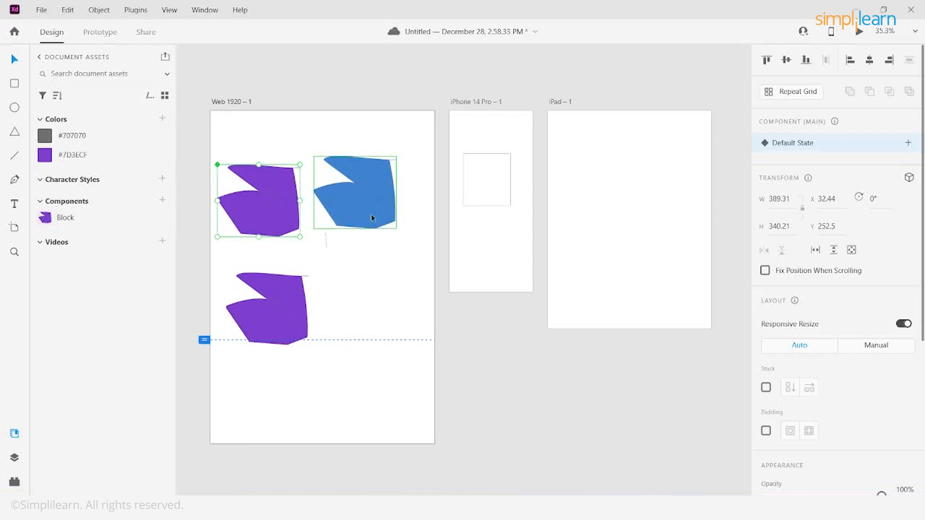
left_click_drag(217, 165, 231, 201)
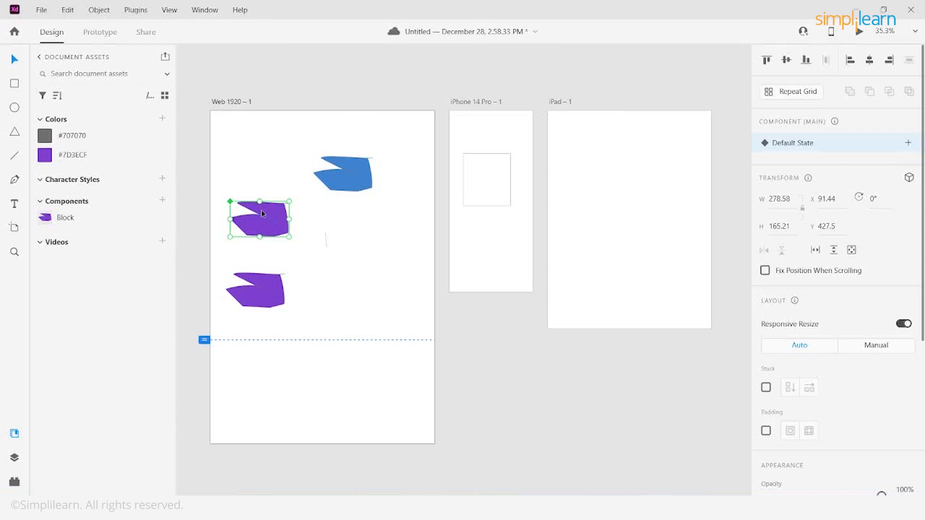
key("Delete")
- Add the text "Headline" on the web artboard below the blue shape with the Text tool
left_click(16, 206)
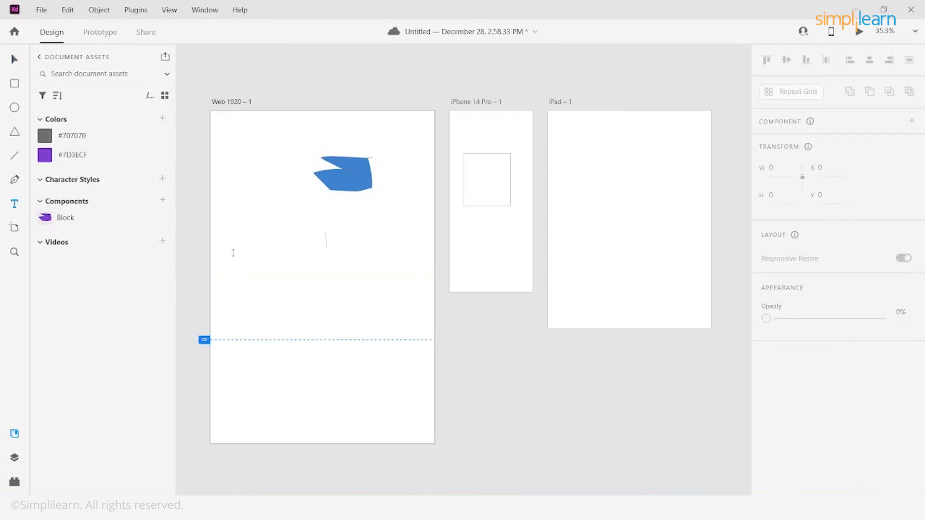
left_click_drag(238, 245, 404, 299)
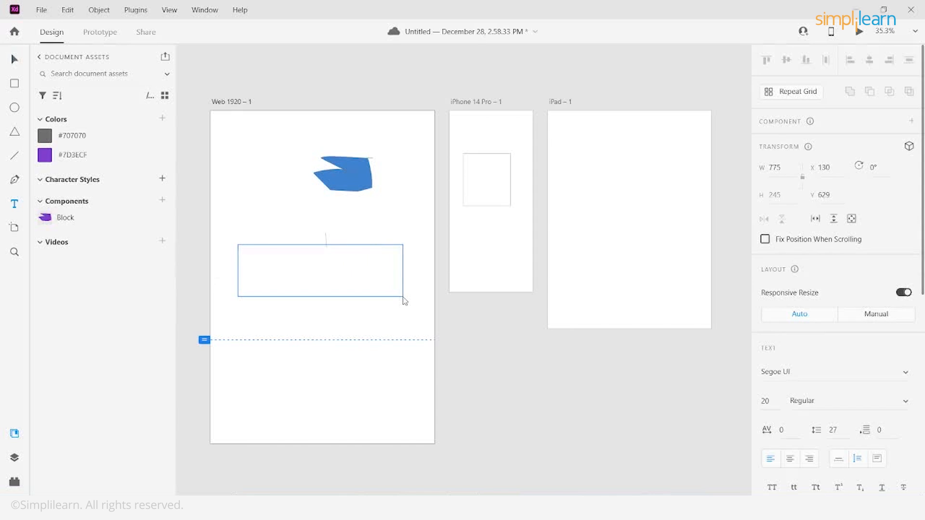
left_click(329, 269)
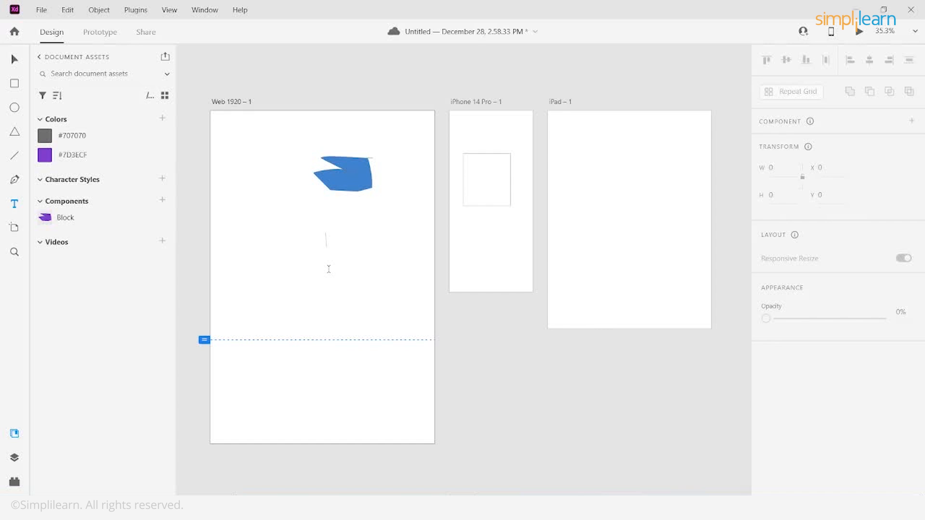
key("a")
key("l")
left_click(255, 286)
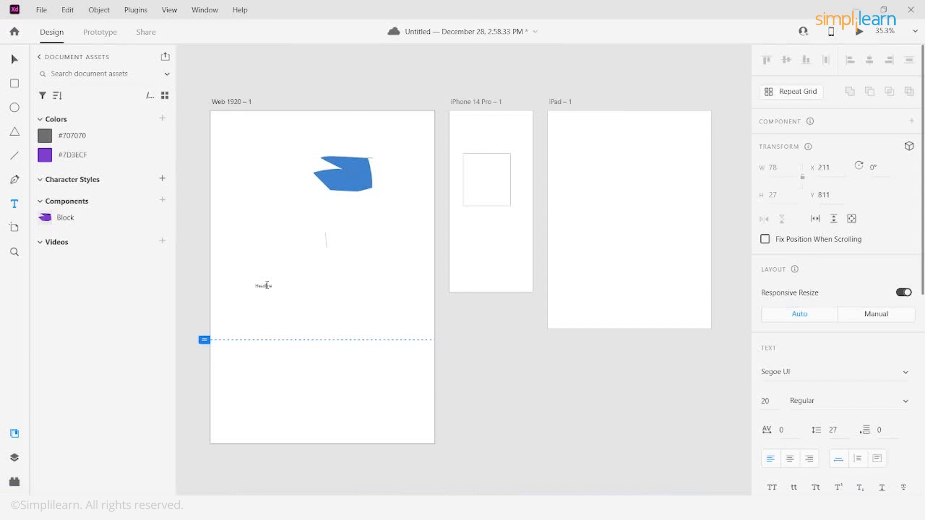
- Format the Headline text as Bold with a font size of 60
double_click(267, 285)
scroll(863, 424, "down", 1)
left_click(906, 364)
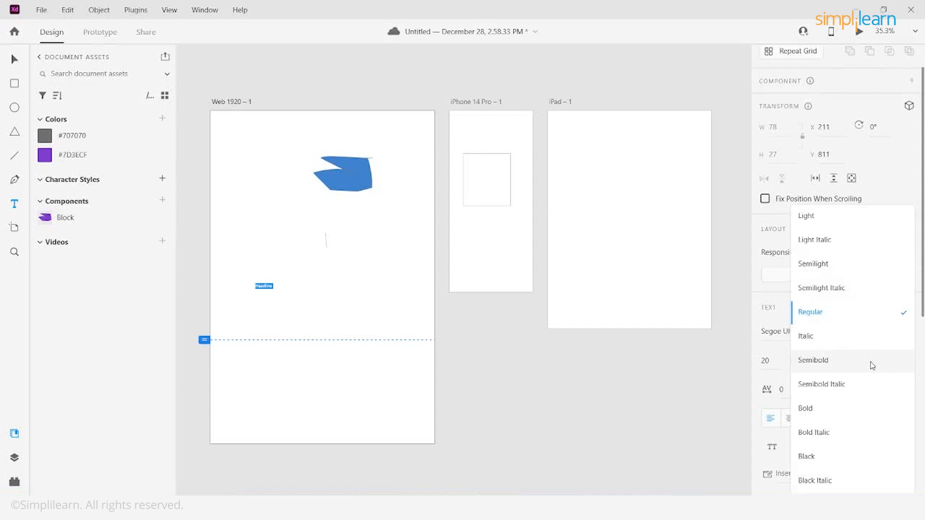
left_click(819, 408)
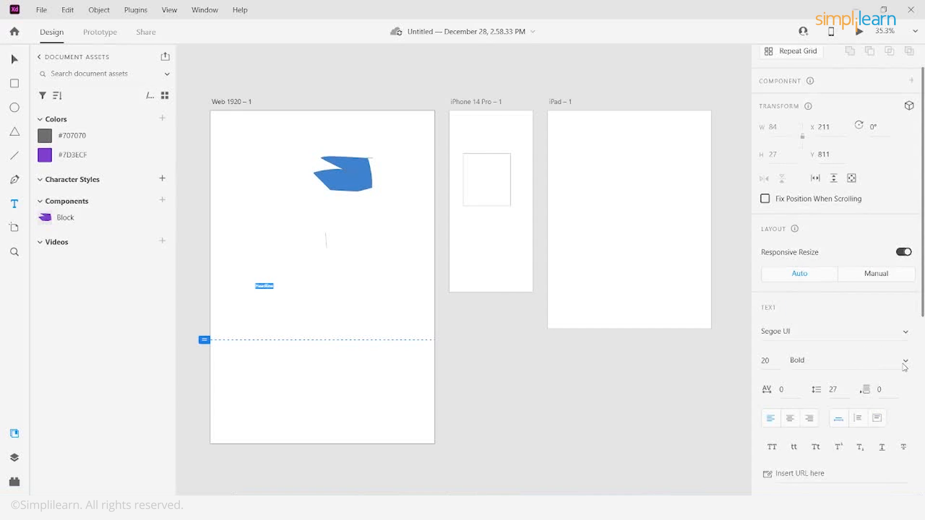
left_click(768, 361)
type("60")
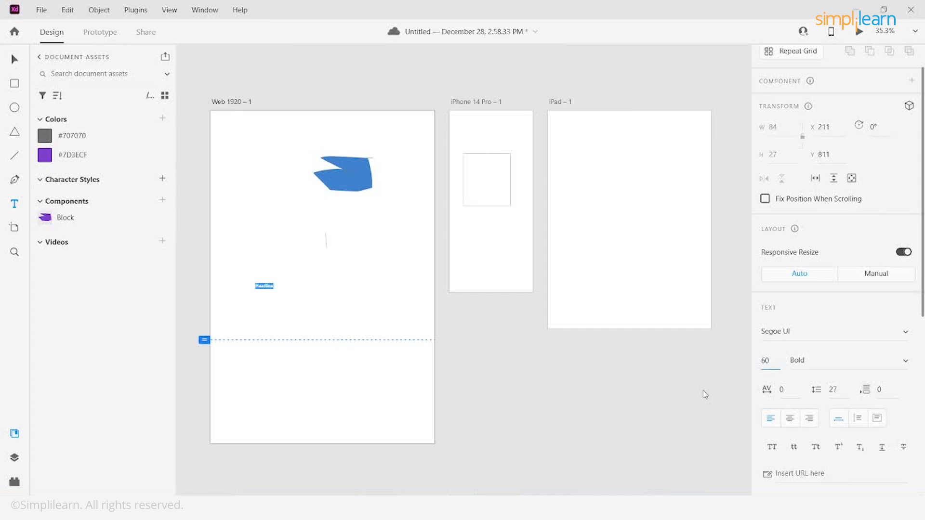
key("Return")
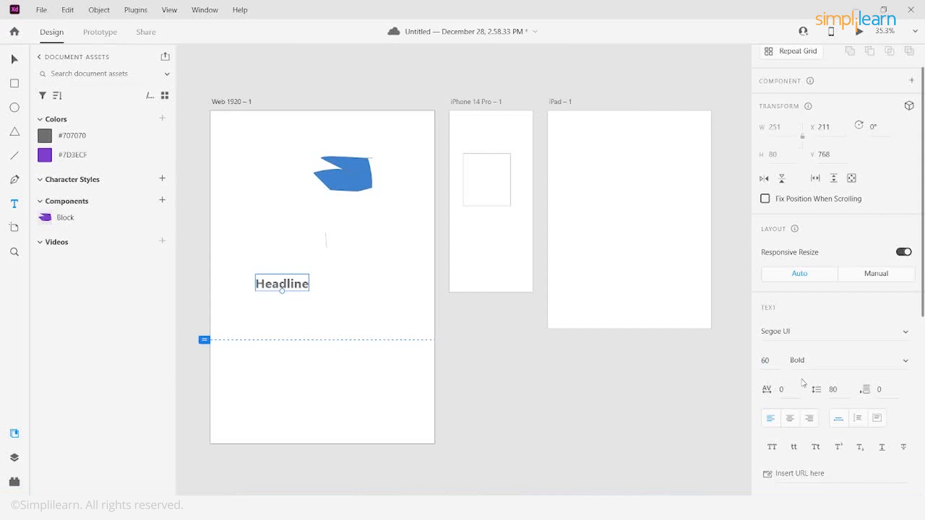
- Change the Headline text's font style to Bold Italic
left_click(848, 364)
left_click(906, 361)
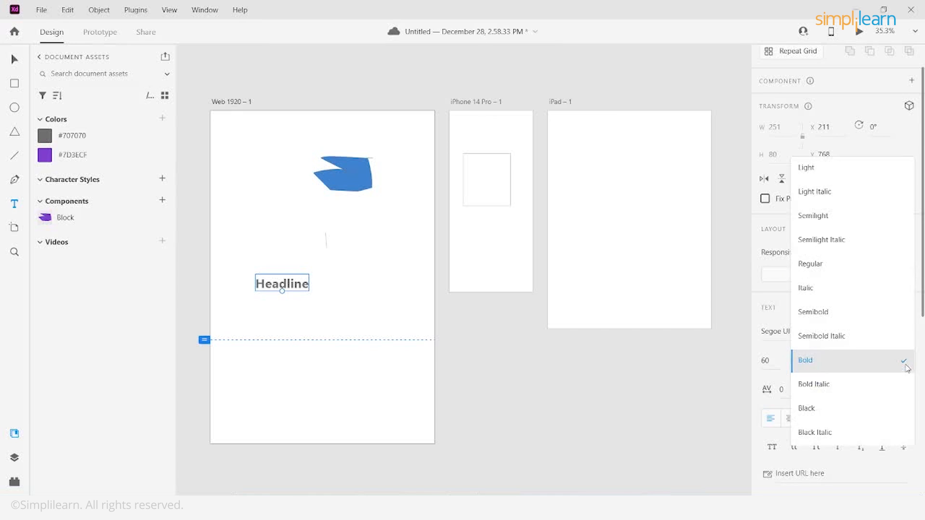
left_click(854, 390)
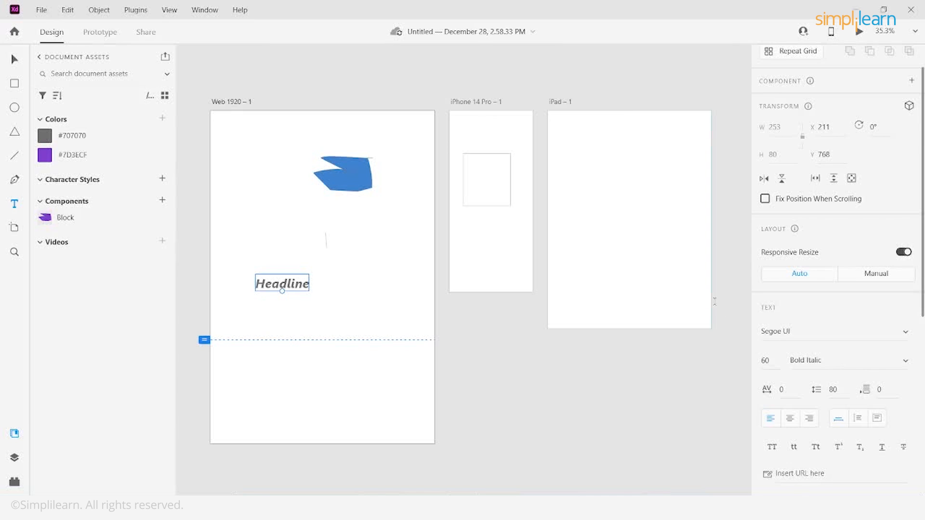
- Save the Headline text's formatting as a character style in the document assets and rename it H1
scroll(312, 293, "up", 4)
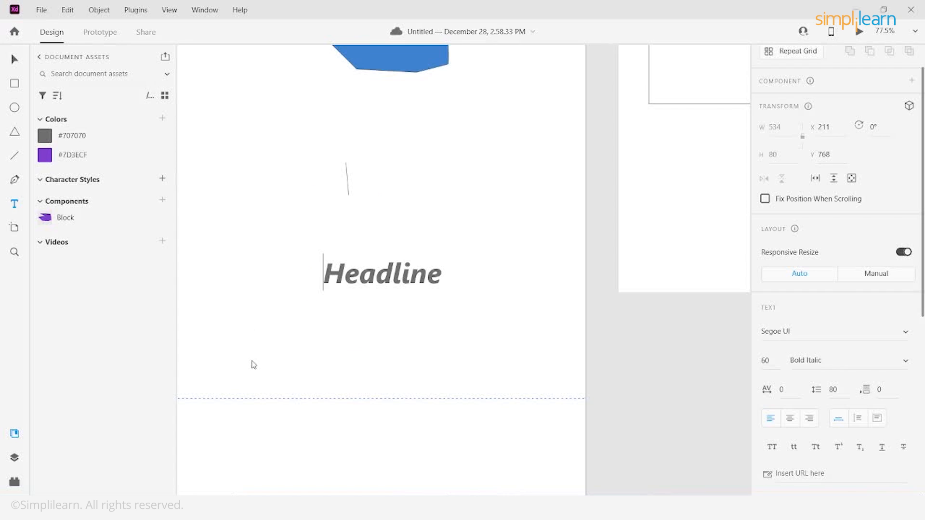
left_click(164, 180)
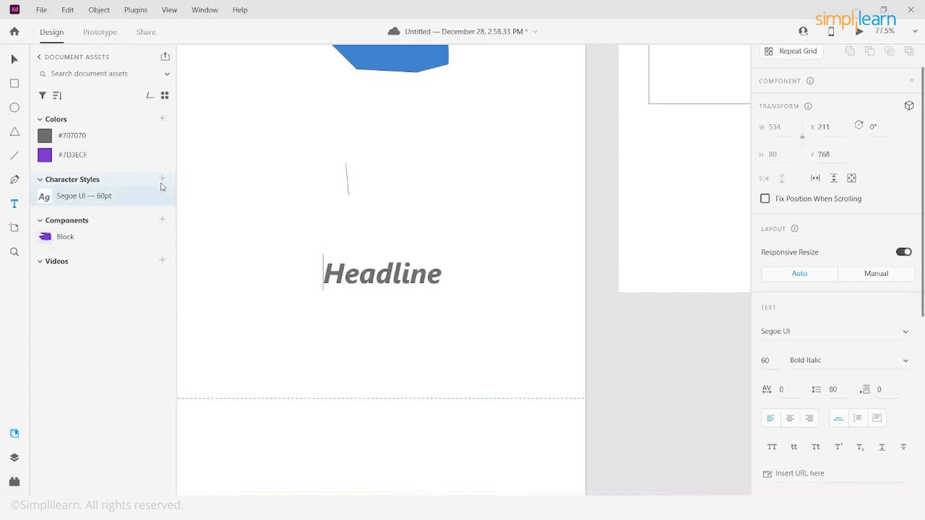
left_click(336, 262)
double_click(325, 266)
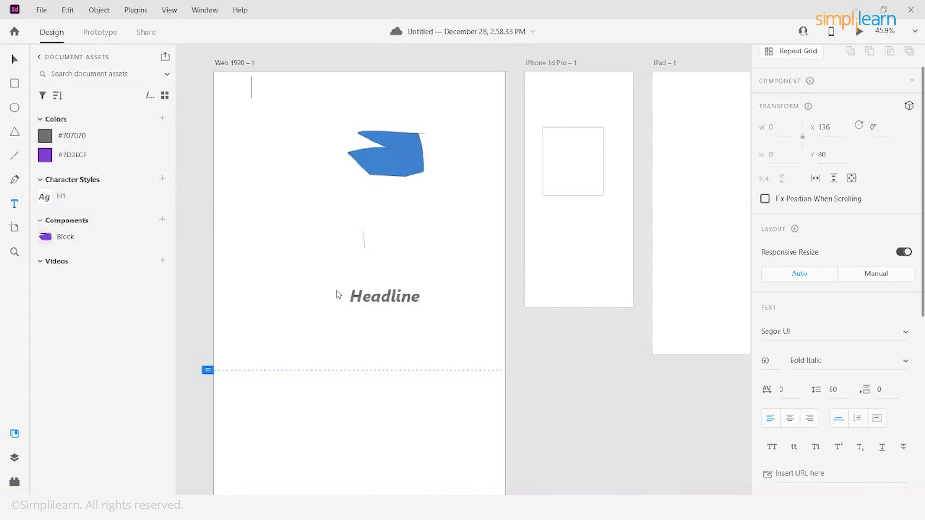
key("Escape")
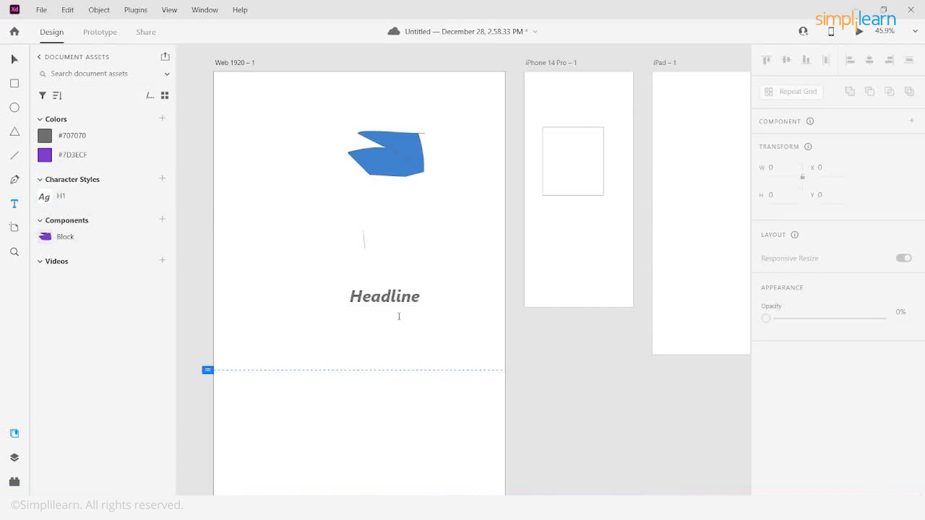
- Add the text "Abcdshdejhx" in red at size 80 near the web artboard's upper edge and place a purple copy above Headline
left_click(258, 86)
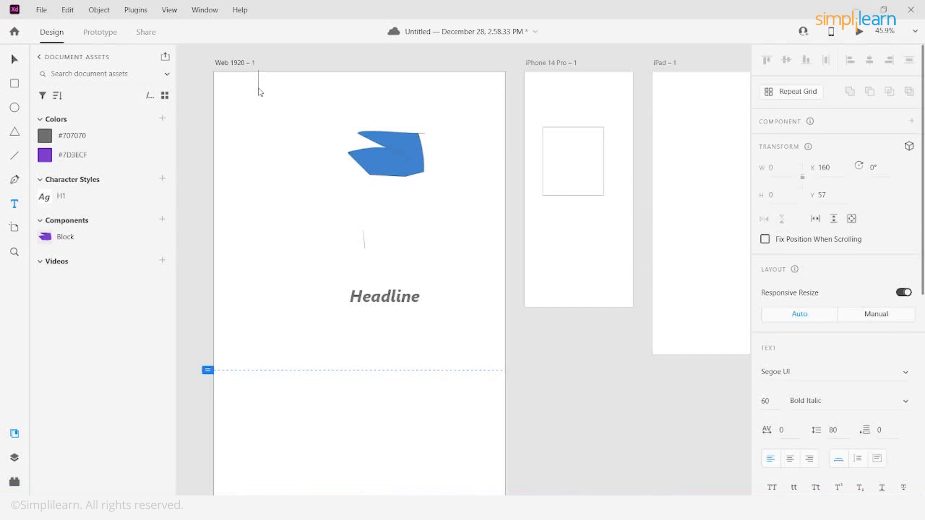
type("Abcdshdej")
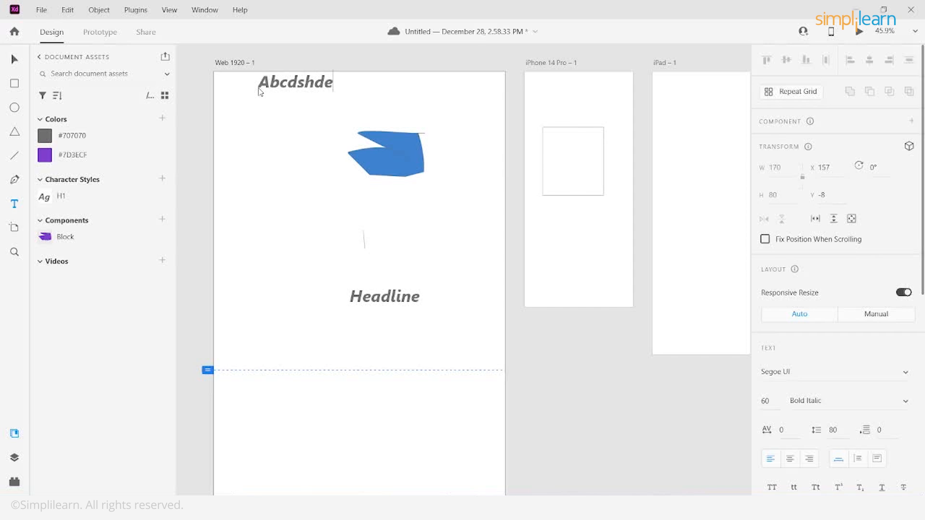
type("hx")
scroll(799, 370, "down", 3)
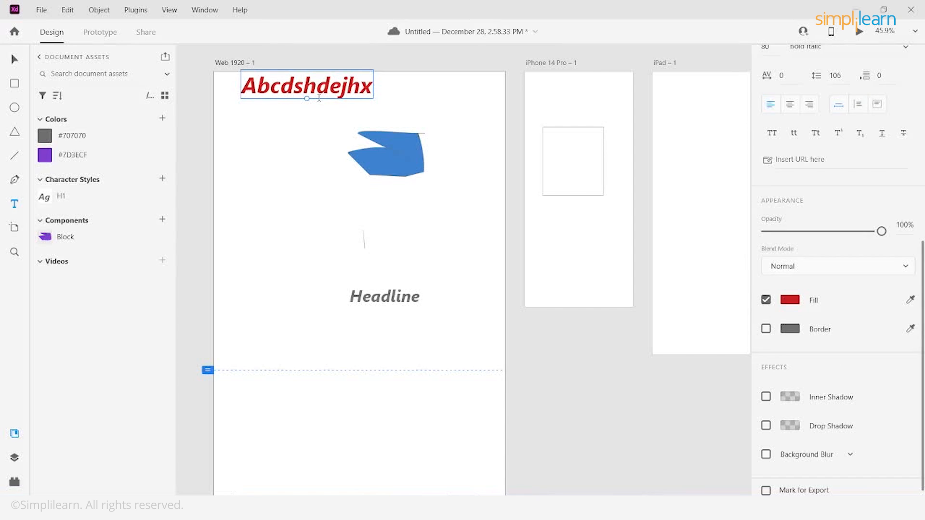
left_click(291, 103)
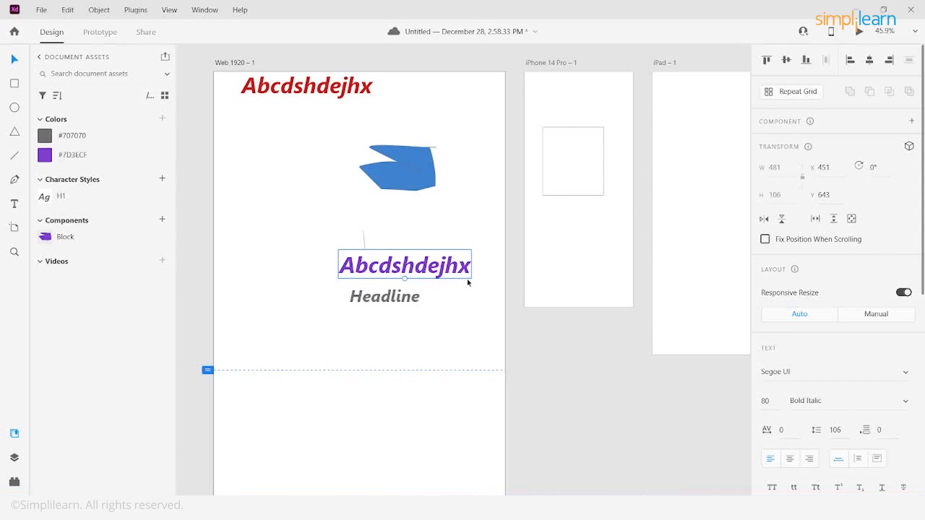
- Move the purple Abcdshdejhx text over the Headline text and reposition the blue shape on the web artboard
left_click_drag(456, 277, 412, 312)
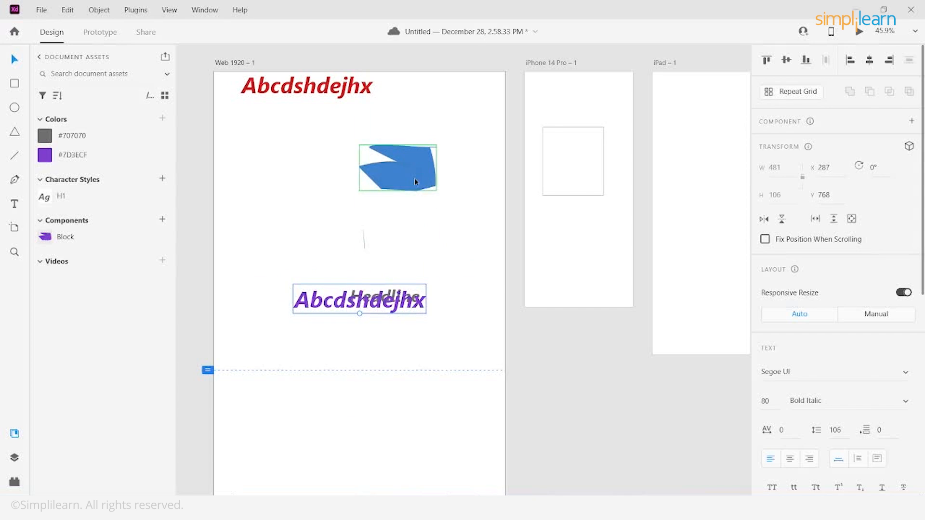
left_click_drag(415, 177, 338, 218)
left_click_drag(337, 217, 444, 222)
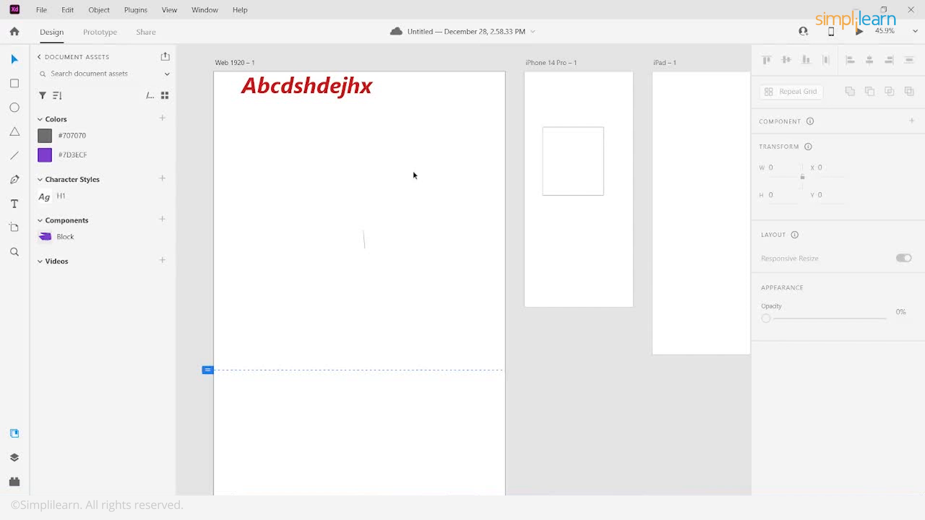
- Select the red Abcdshdejhx text at the web artboard's upper edge
left_click_drag(206, 165, 456, 66)
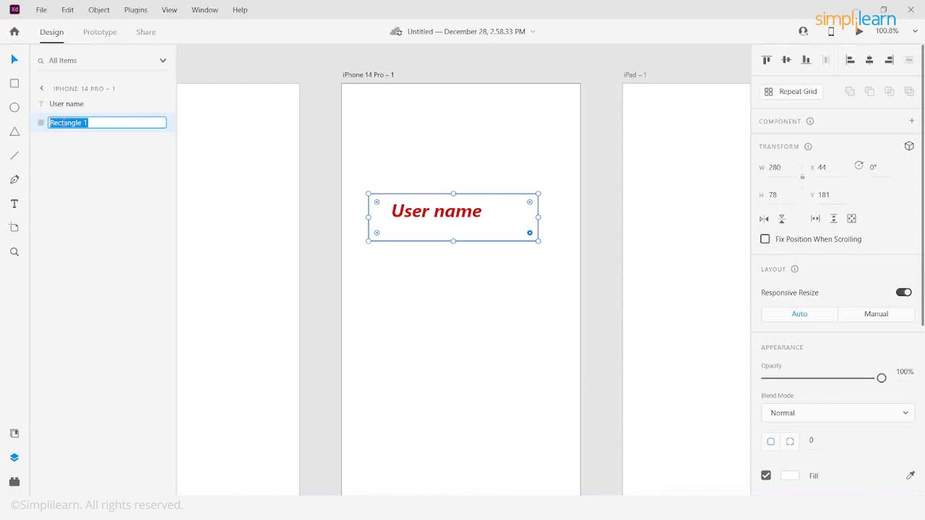
- Rename the rectangle layer on the iPhone artboard as Card and group it with the User name text
left_click(358, 267)
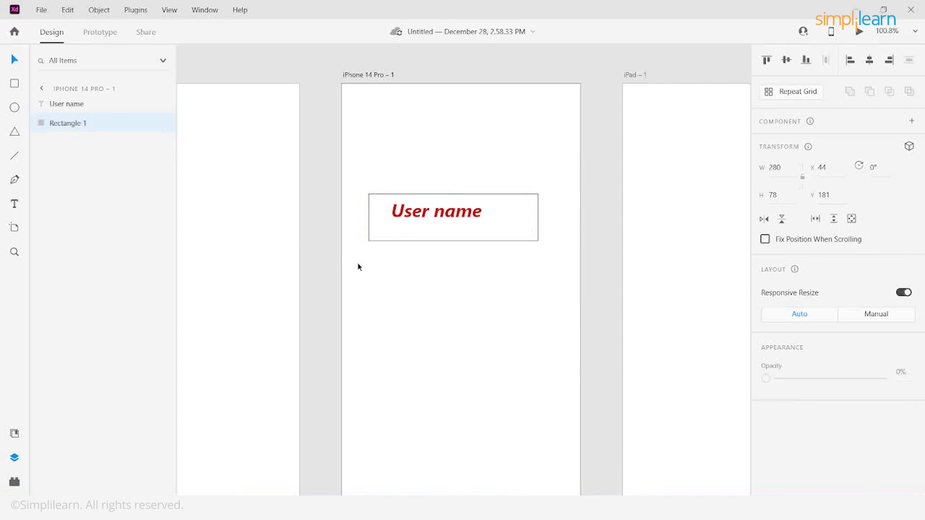
left_click(70, 124, "shift")
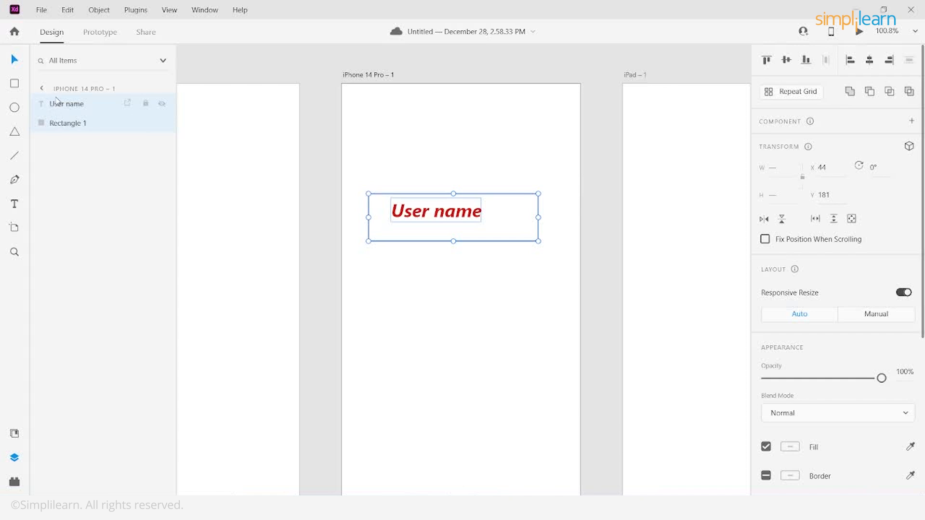
double_click(70, 124)
type("Card")
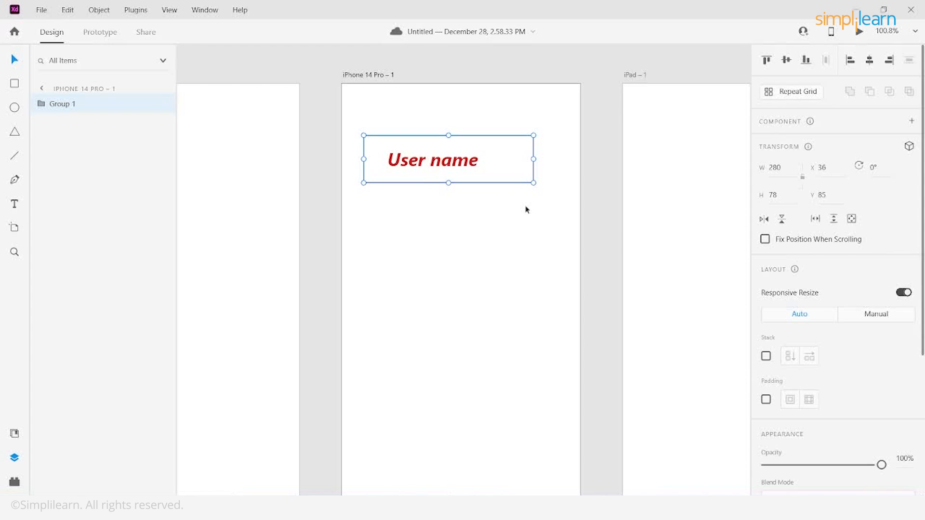
- Duplicate the User name card group below the original on the iPhone artboard
left_click_drag(507, 173, 513, 342)
key("ctrl+d")
double_click(515, 294)
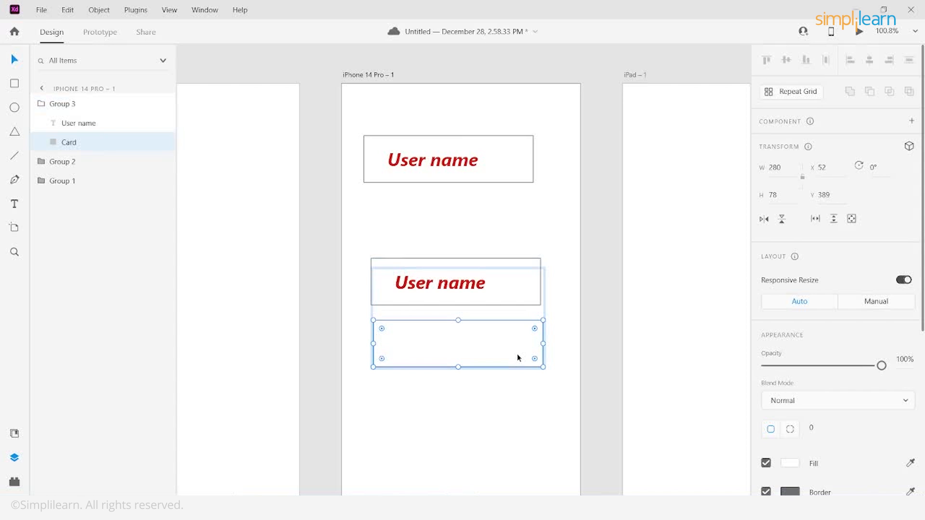
- Select the User name text inside a duplicated group and try to move it out of its card
left_click(479, 290)
double_click(479, 291)
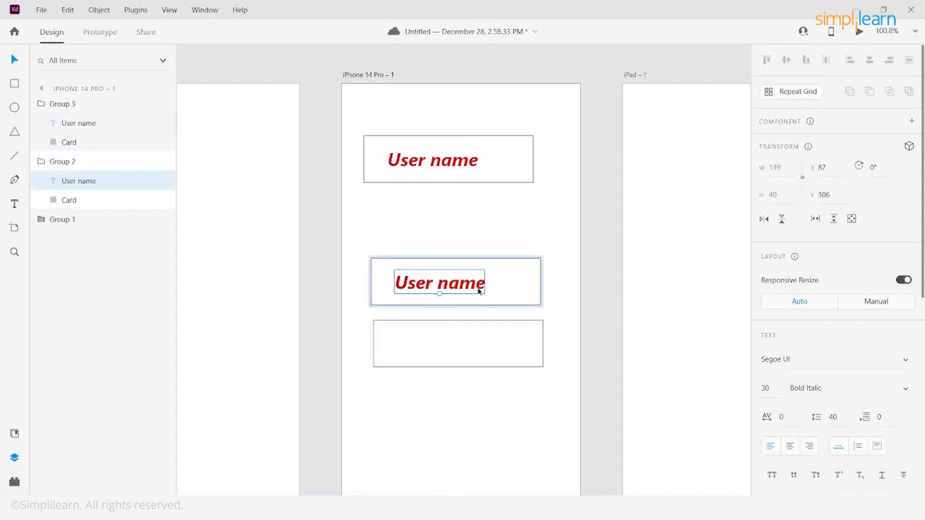
left_click_drag(479, 291, 472, 438)
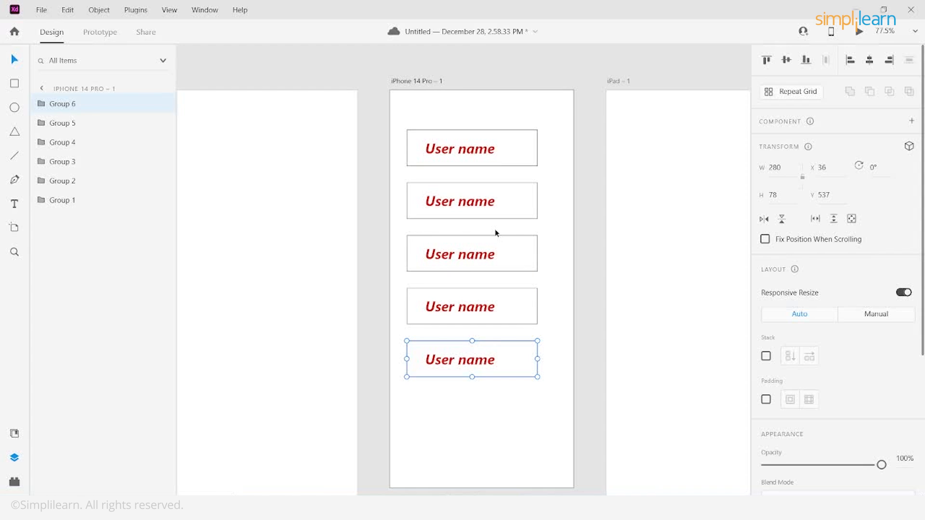
- Save the document containing the five User name cards and clear the selection
key("ctrl+s")
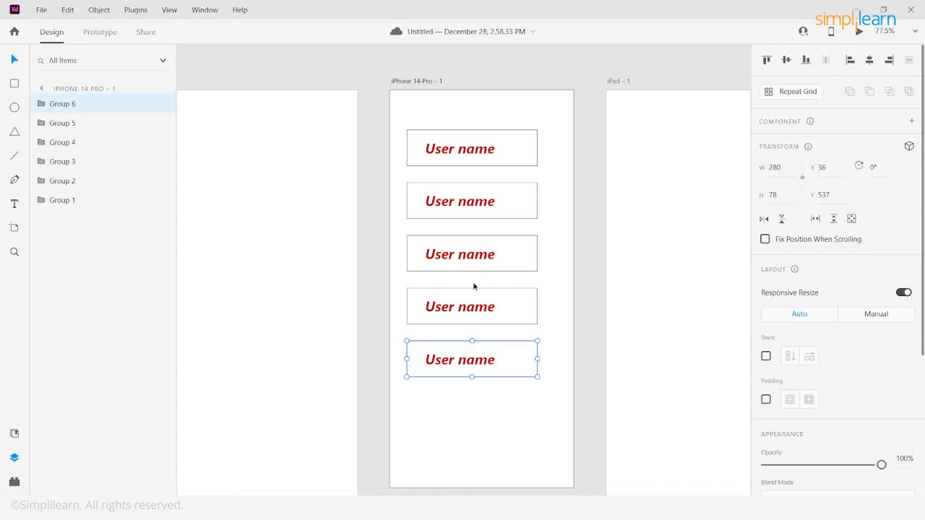
left_click(485, 286)
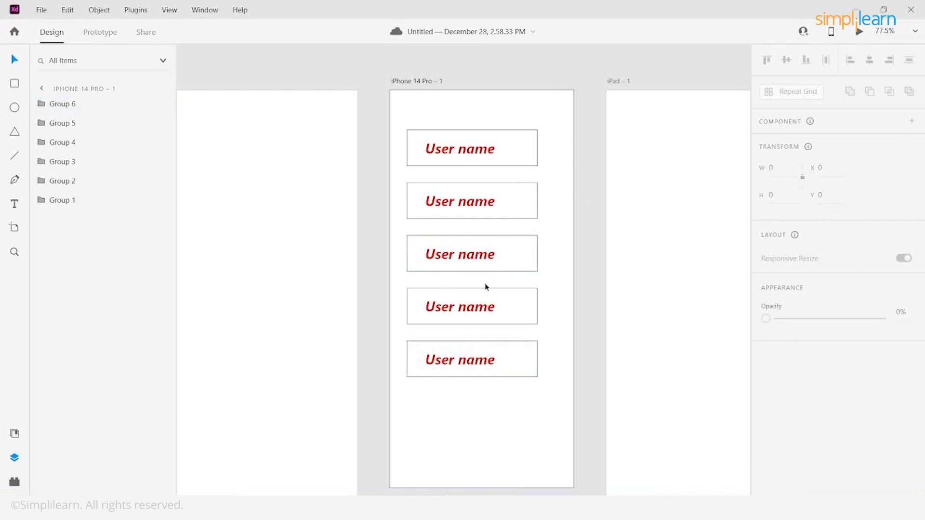
- Examine the card and text layers inside each User name group on the iPhone artboard
left_click(508, 210)
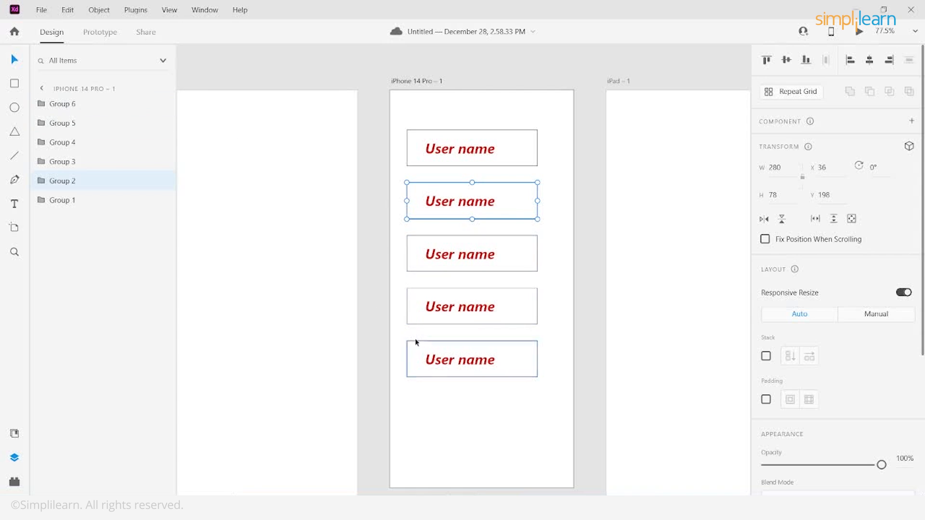
left_click(487, 147)
double_click(487, 147)
left_click(516, 150)
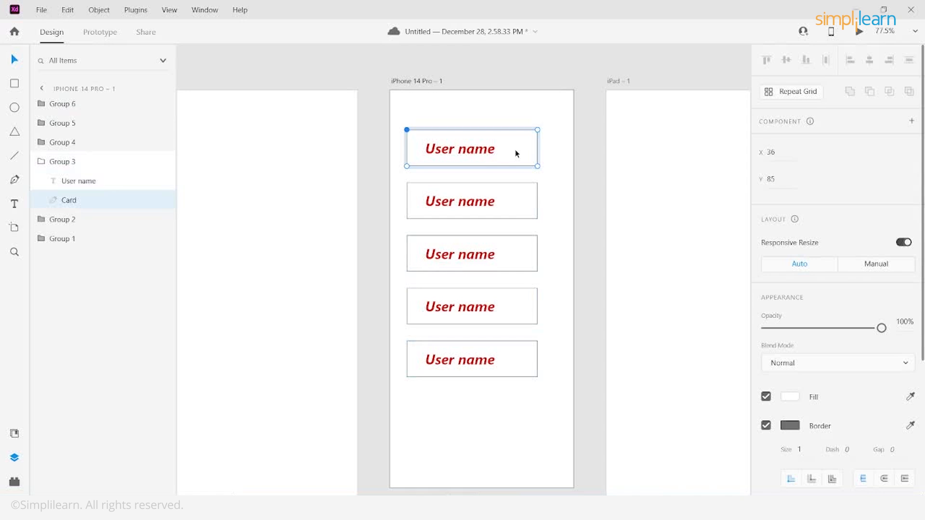
left_click(510, 179)
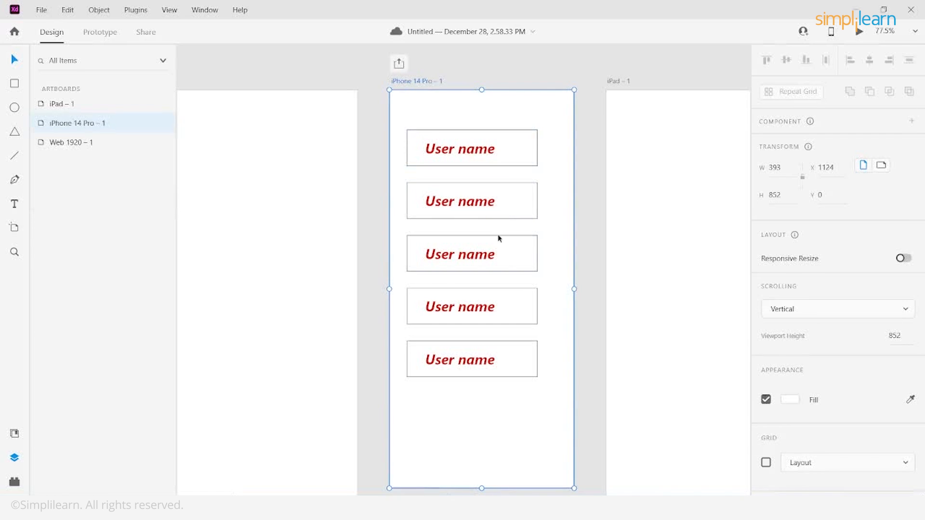
double_click(517, 262)
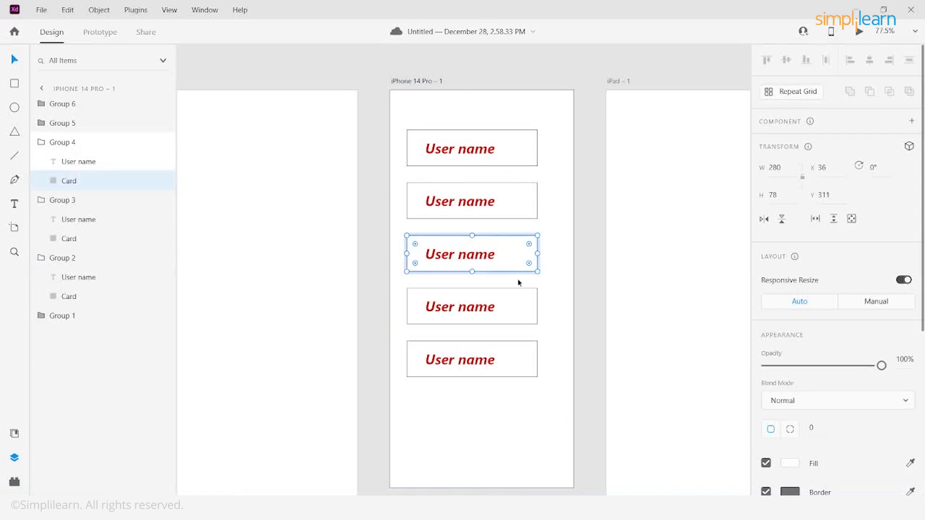
double_click(517, 325)
double_click(523, 377)
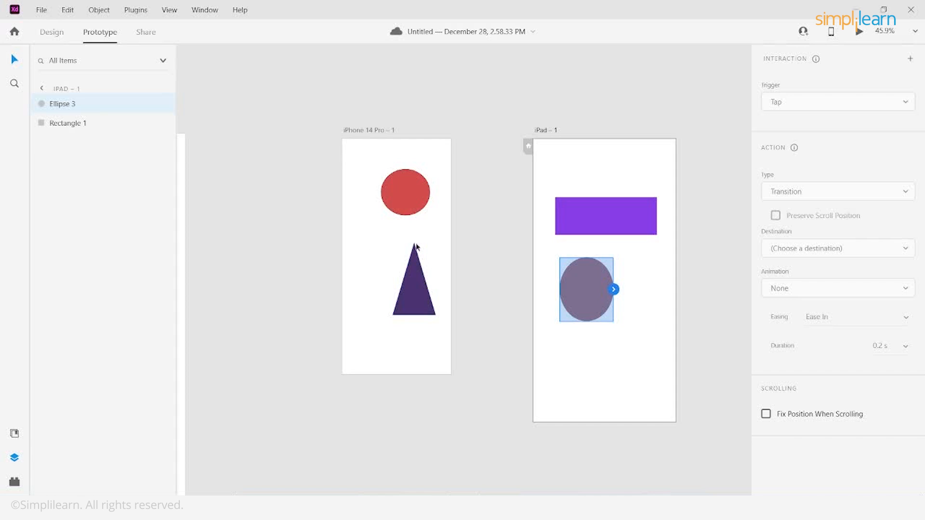
- Link the red circle on the iPhone artboard to the iPad artboard as a prototype interaction
left_click(389, 245)
left_click(414, 273)
left_click(412, 203)
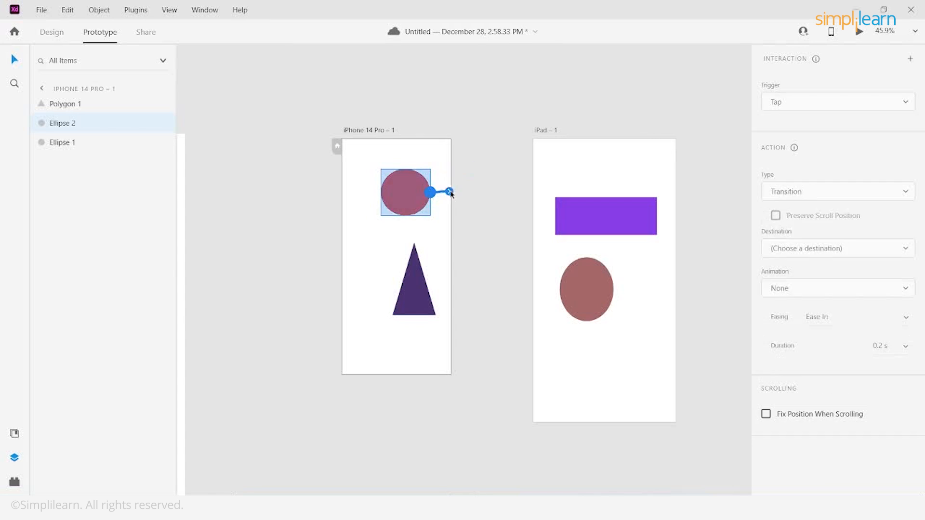
left_click_drag(443, 193, 531, 292)
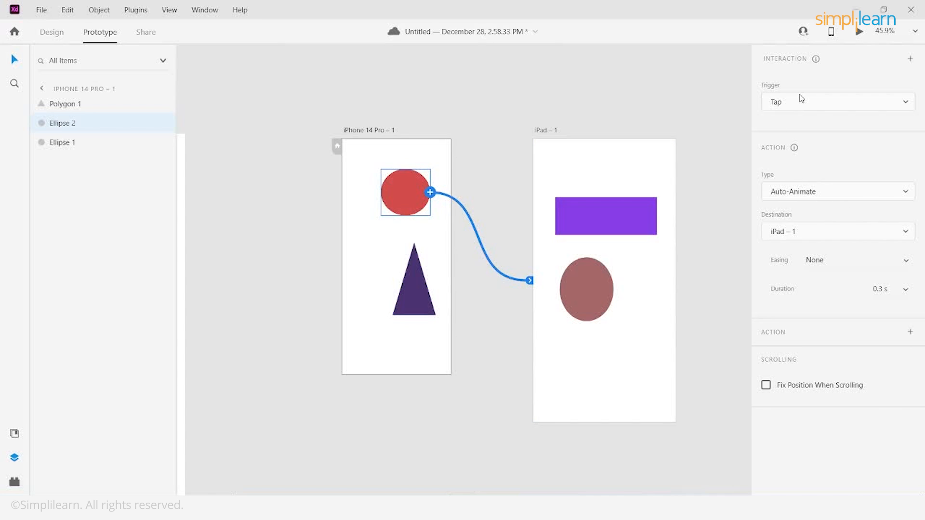
- Set the red circle interaction's trigger to Tap and its action type to Auto-Animate
left_click(802, 99)
left_click(784, 111)
left_click(826, 197)
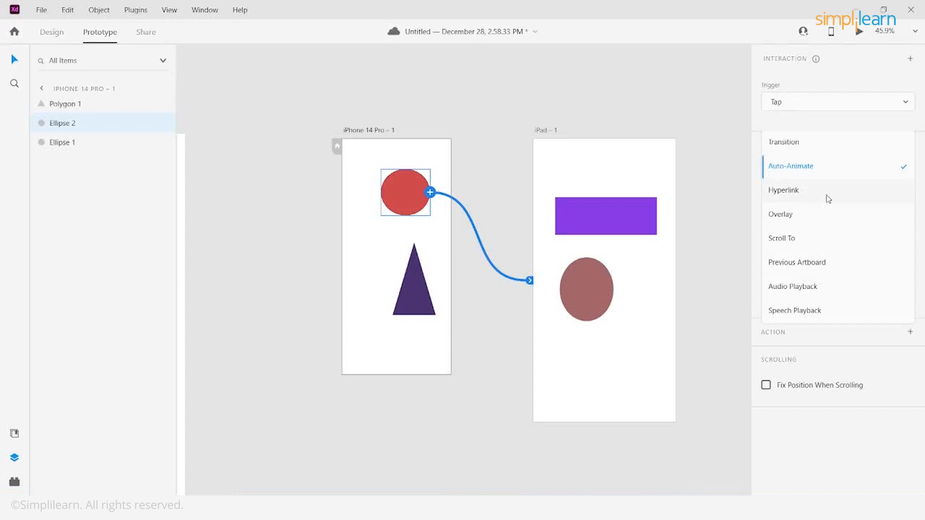
left_click(801, 169)
left_click(802, 194)
left_click(810, 170)
- Try to link the purple rectangle on the iPad artboard back to the iPhone artboard
left_click(609, 224)
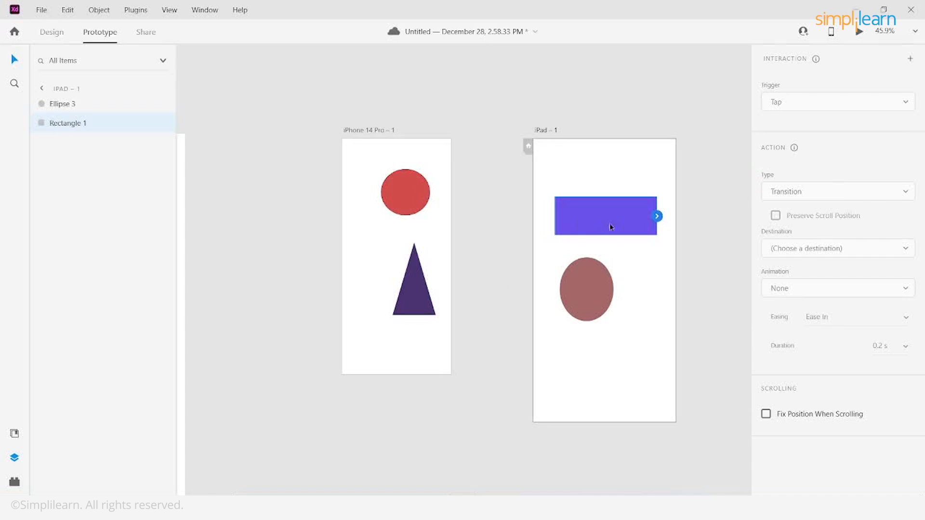
left_click_drag(658, 218, 457, 314)
left_click(456, 314)
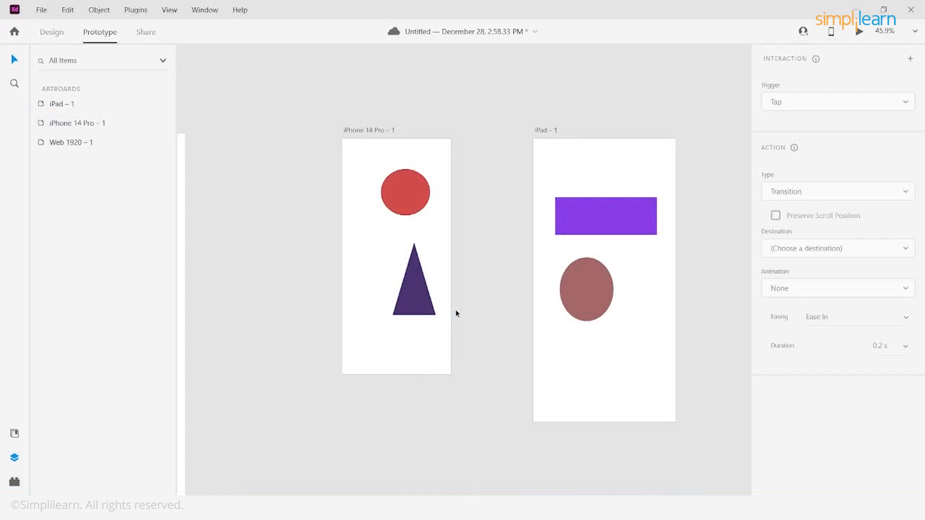
- Make the iPhone artboard the starting screen of the prototype flow
left_click(446, 308)
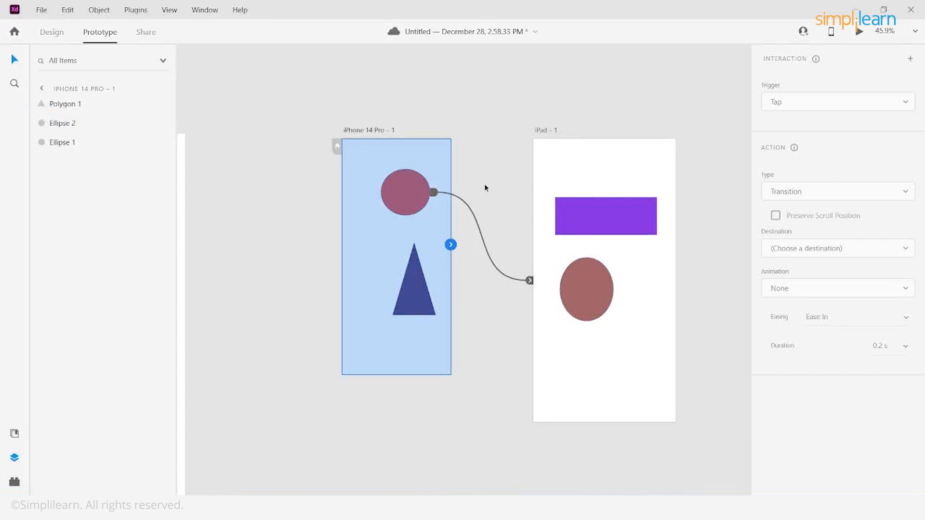
left_click(339, 146)
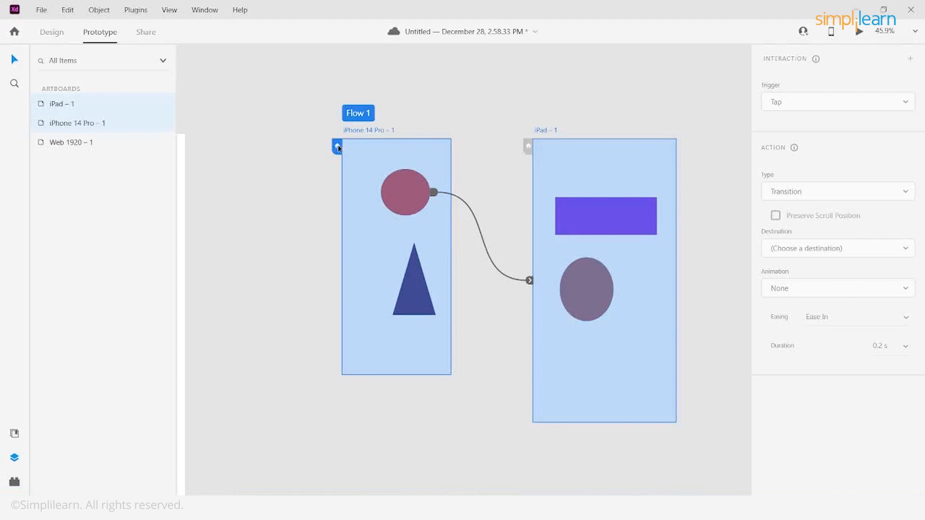
- Preview the prototype flow and test the red circle's interaction with the iPad artboard
left_click(859, 32)
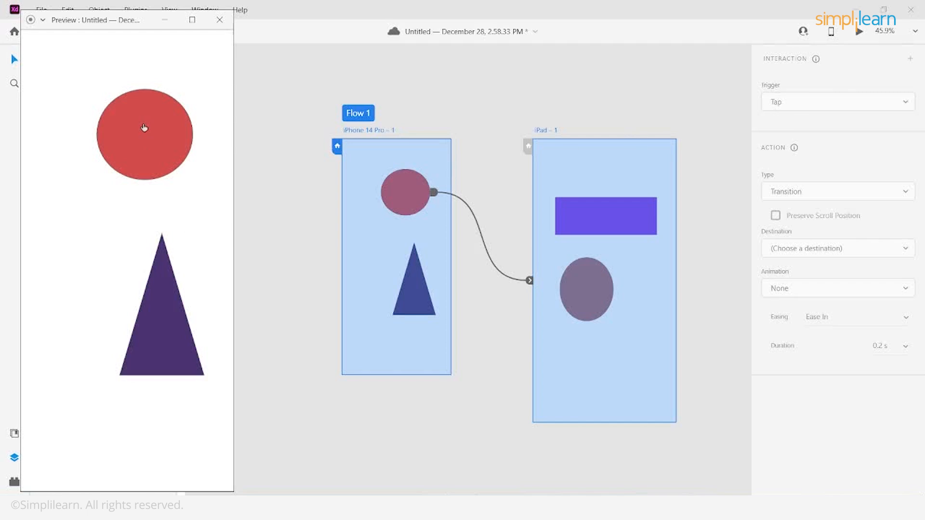
left_click(184, 168)
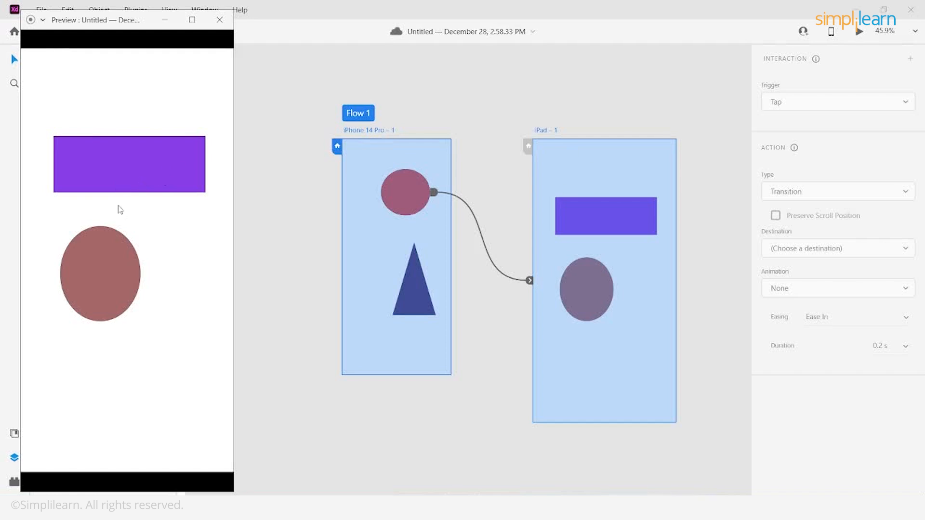
key("alt+Tab")
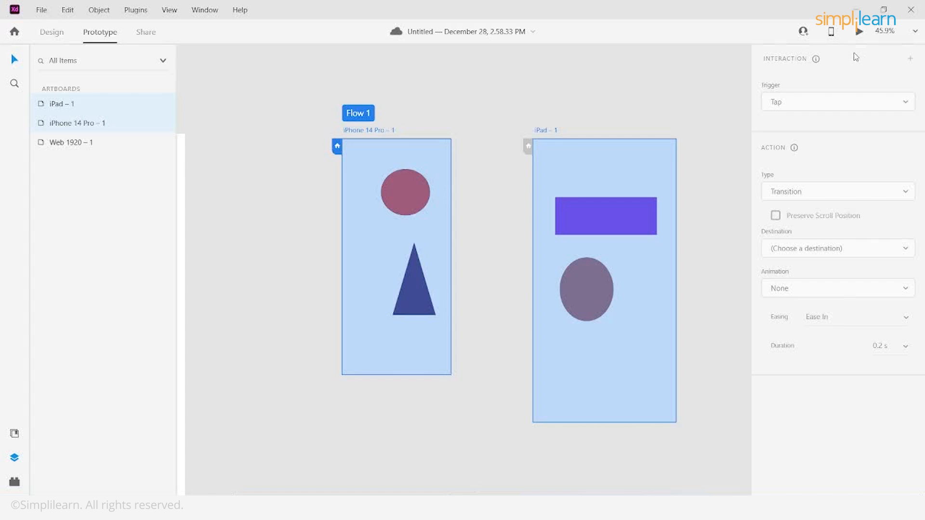
- Open the option for inviting others to the document
left_click(803, 31)
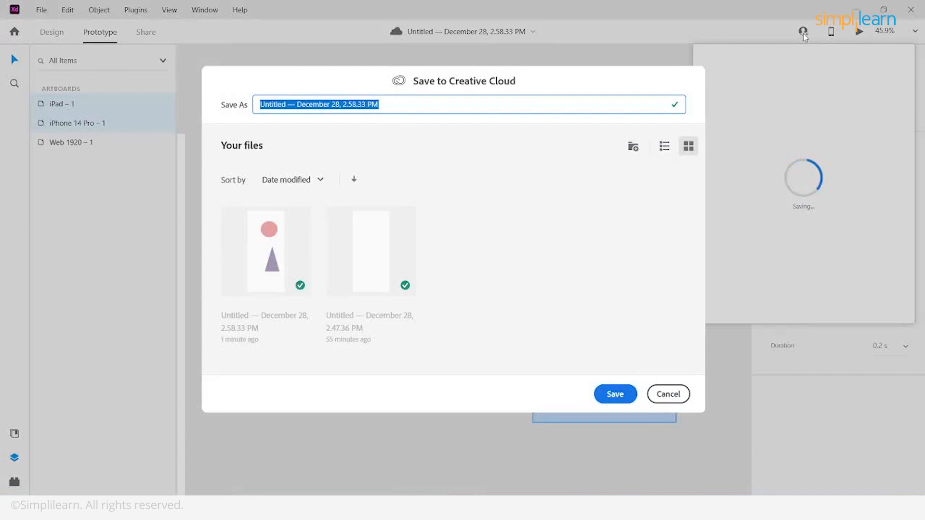